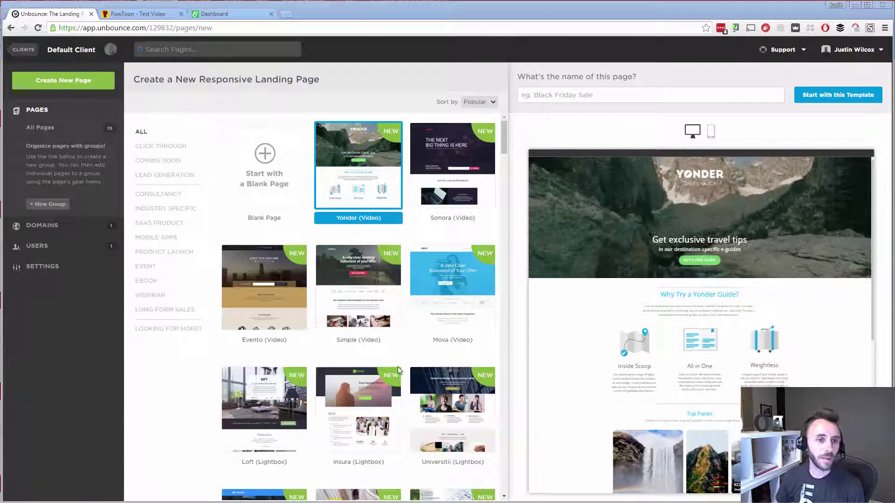
# Create a landing page named "60 Minutes Demo" from the Premia template in the Product Launch category
pyautogui.click(163, 252)
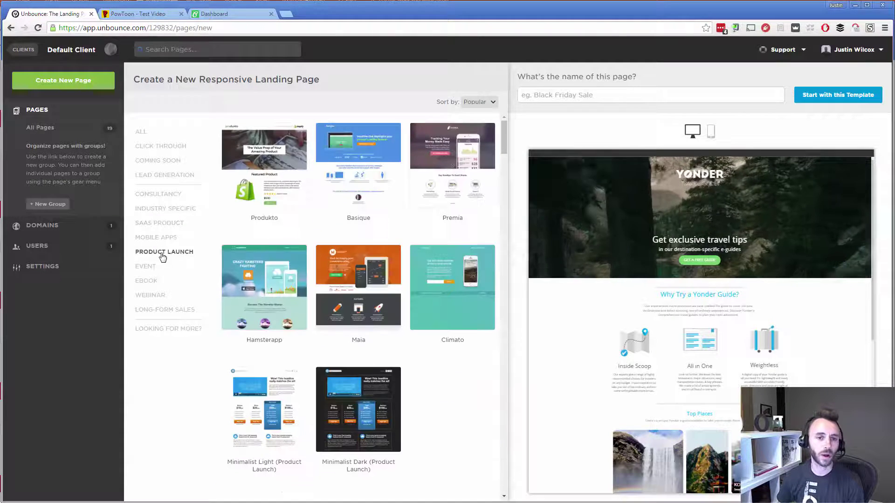
pyautogui.click(463, 162)
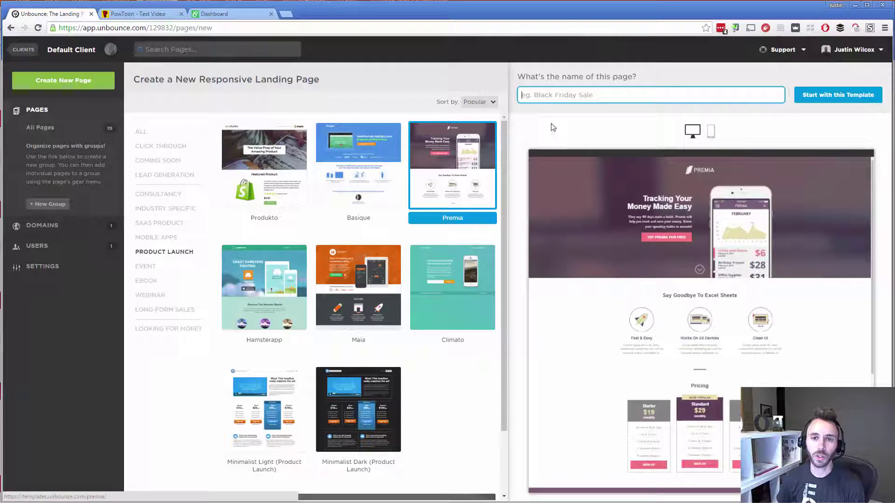
pyautogui.click(562, 99)
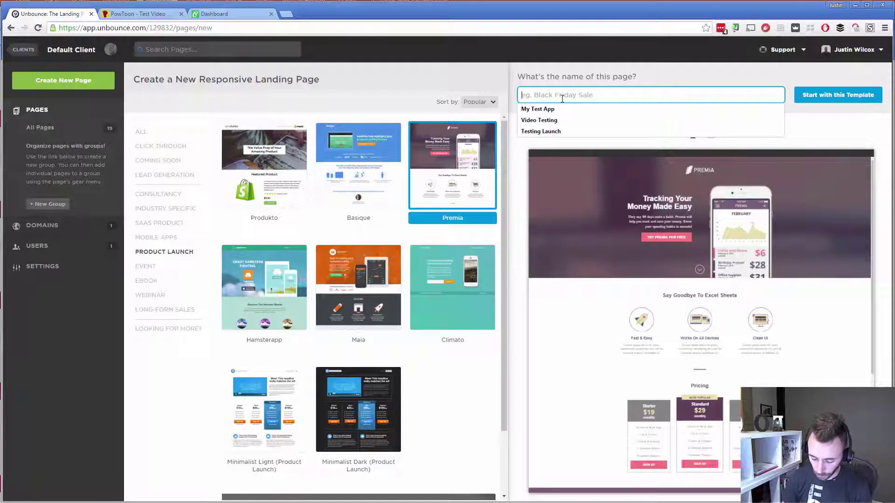
pyautogui.write('60 Minutes P')
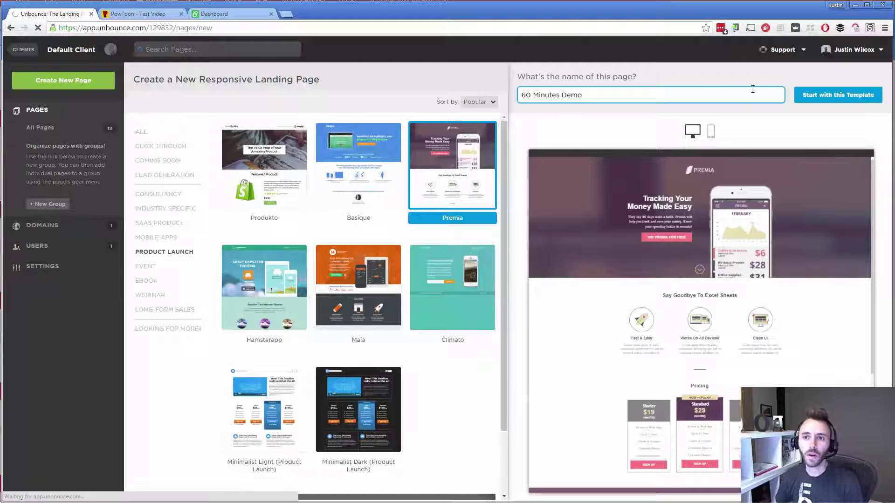
pyautogui.click(837, 97)
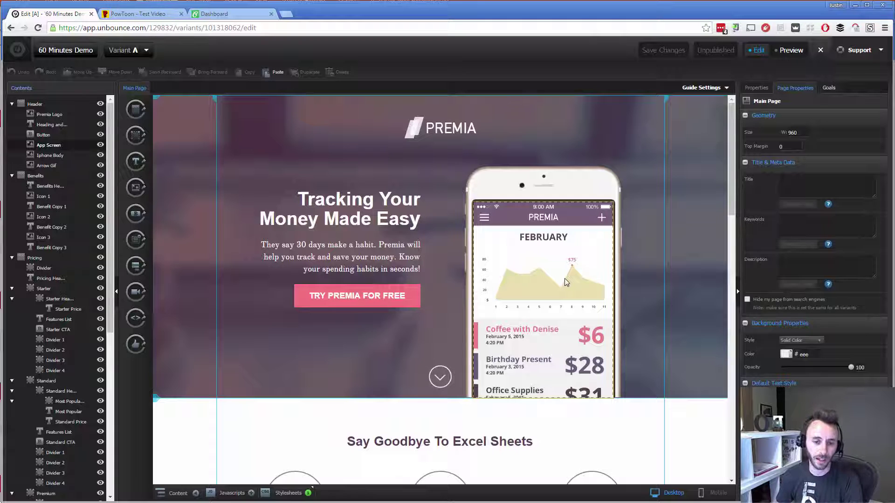
# Delete the header's "Try Premia for Free" button and extend the header section to a height of about 808
pyautogui.scroll(-1, 396, 315)
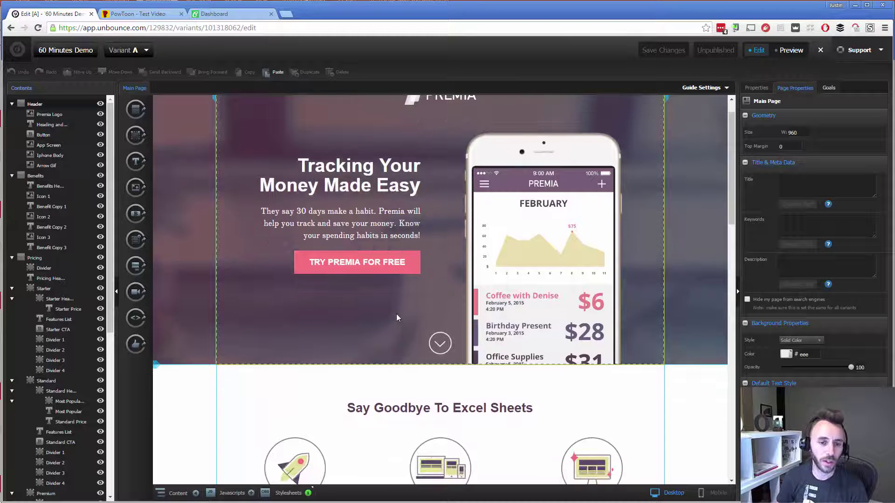
pyautogui.scroll(-6, 385, 314)
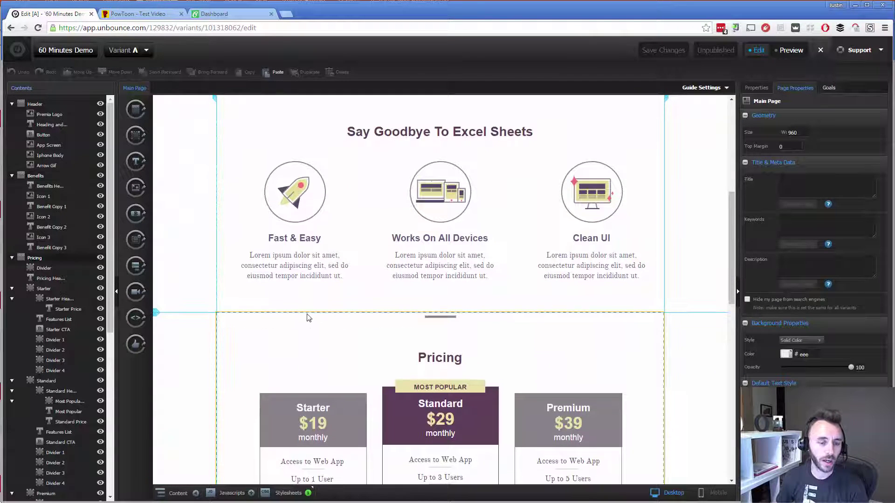
pyautogui.scroll(7, 307, 318)
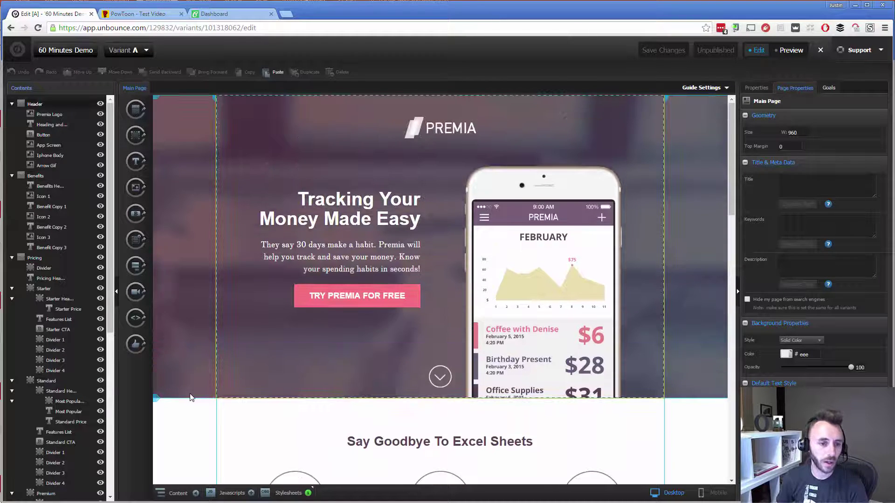
pyautogui.click(302, 300)
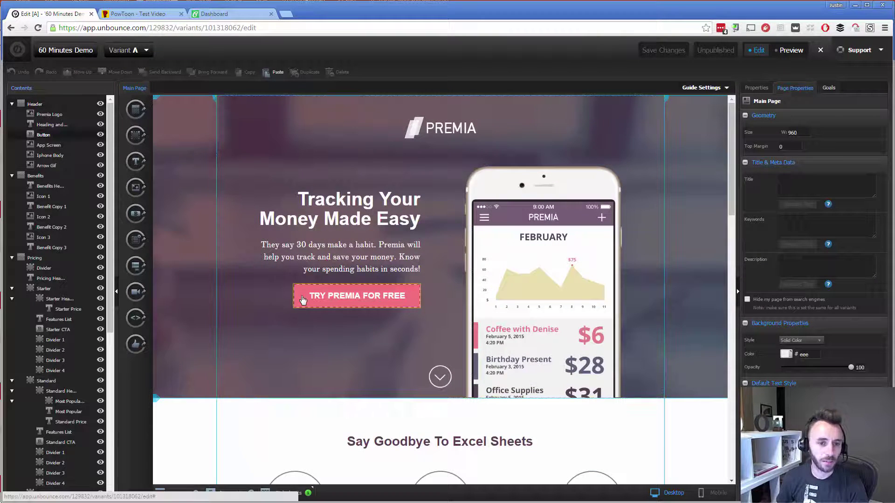
pyautogui.press('Delete')
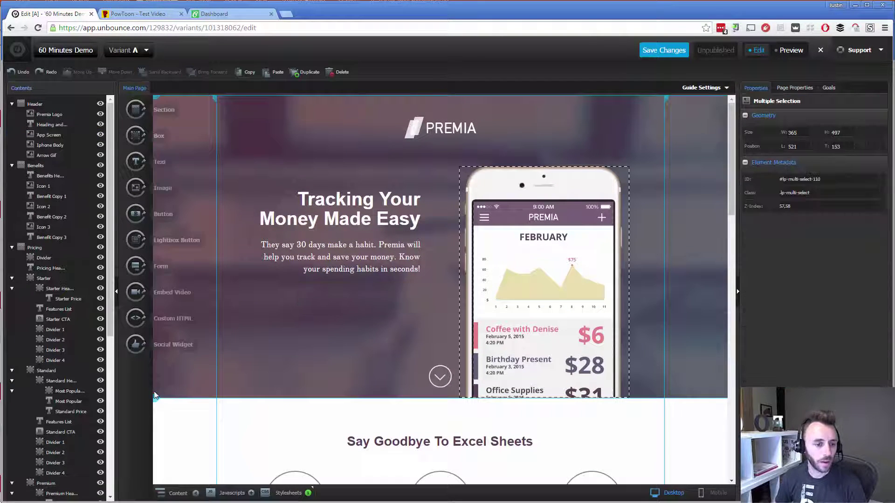
pyautogui.moveTo(159, 456); pyautogui.dragTo(158, 471)
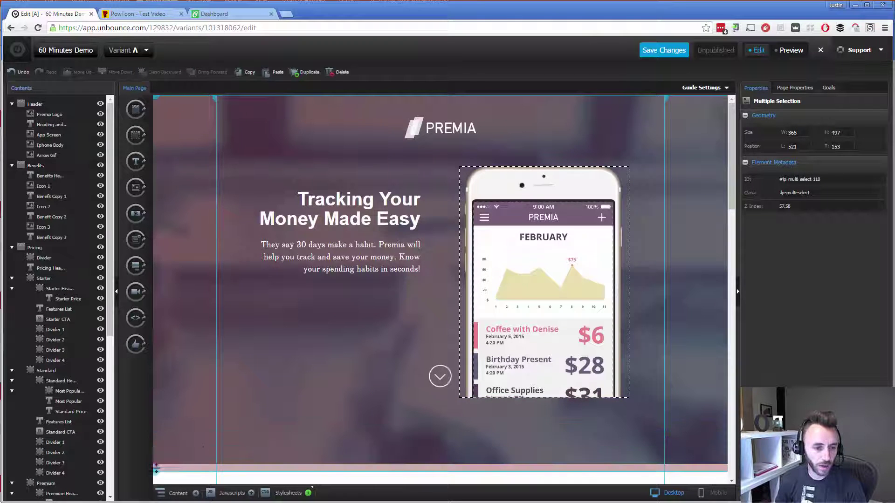
# Move the iPhone body and its app screen image together down to the header's lower edge, at about left 579, top 297
pyautogui.click(507, 186)
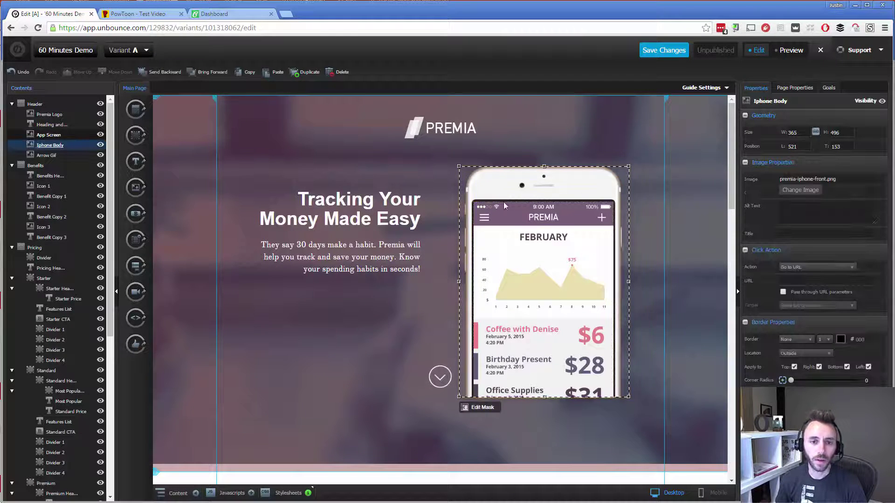
pyautogui.moveTo(508, 187); pyautogui.dragTo(524, 228)
pyautogui.hotkey('ctrl', 'z')
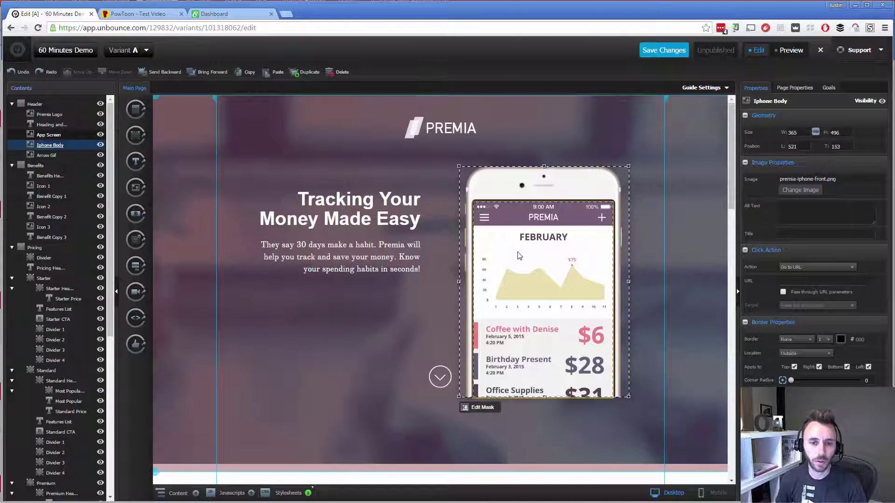
pyautogui.keyDown('shift'); pyautogui.click(518, 253); pyautogui.keyUp('shift')
pyautogui.moveTo(502, 176); pyautogui.dragTo(533, 258)
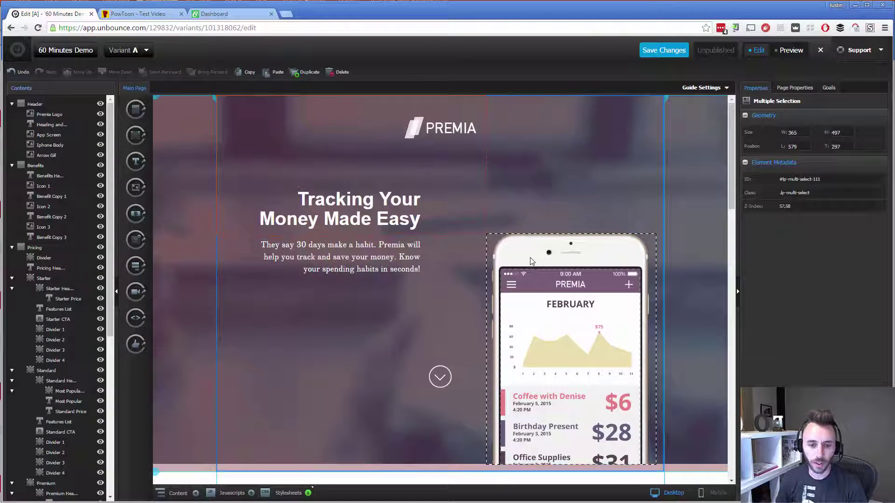
# Lower the arrow icon to the bottom of the header and raise the heading and paragraph to about left 48, top 143
pyautogui.moveTo(432, 381); pyautogui.dragTo(441, 453)
pyautogui.moveTo(367, 252); pyautogui.dragTo(362, 192)
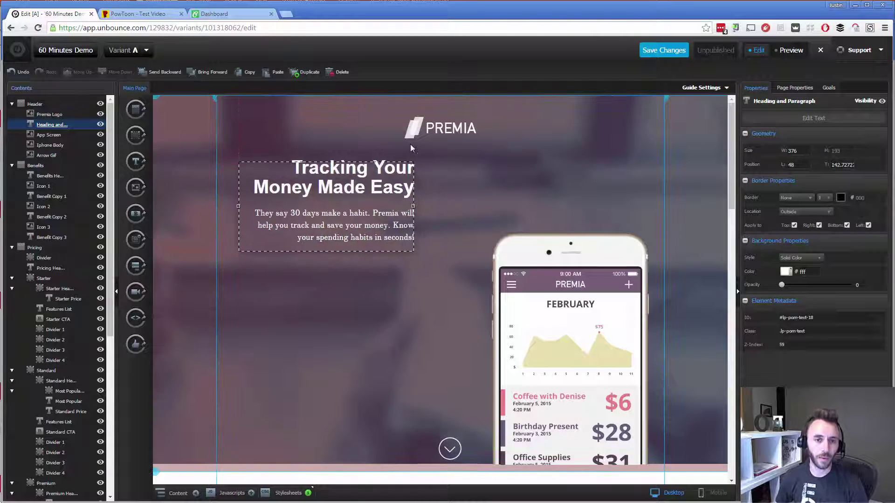
pyautogui.click(258, 290)
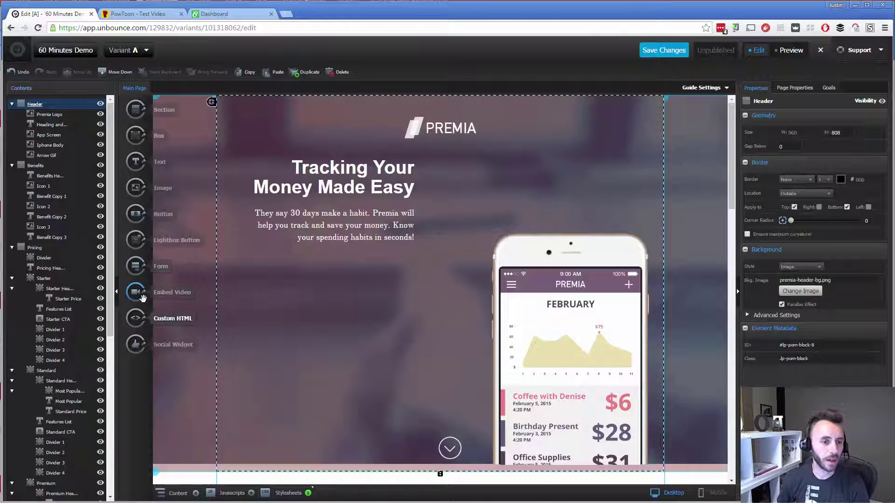
# Start a video embed beneath the header text and copy the 480 x 311 embed code of Test Video from PowToon
pyautogui.moveTo(136, 292); pyautogui.dragTo(312, 335)
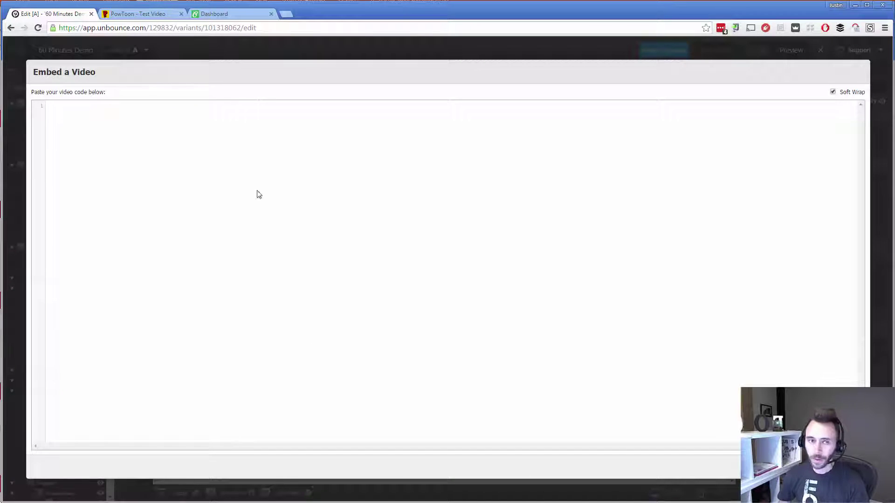
pyautogui.click(136, 14)
pyautogui.moveTo(359, 272); pyautogui.dragTo(356, 264)
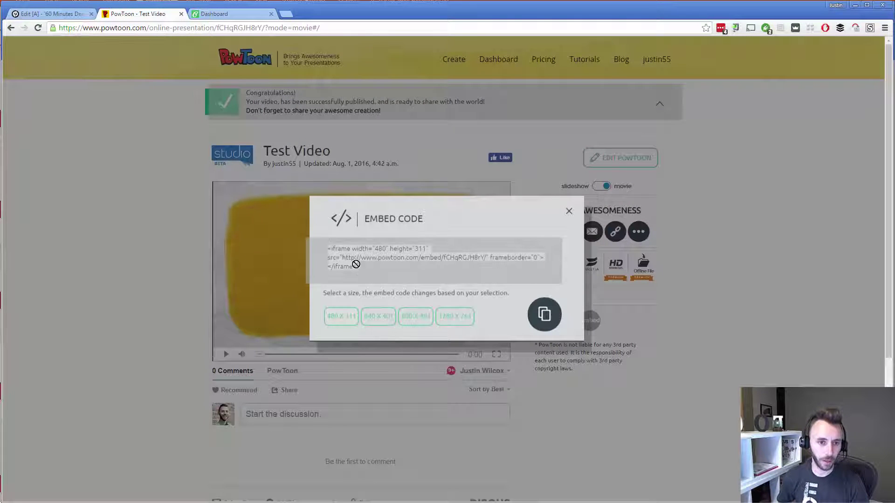
pyautogui.click(544, 314)
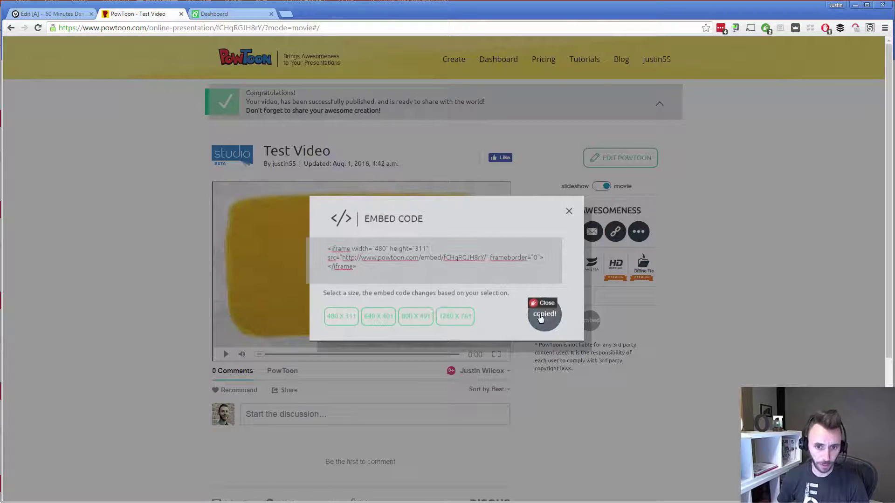
# Return to Unbounce, embed the copied video code, and place the video below the header text at about left 33, top 369
pyautogui.click(49, 14)
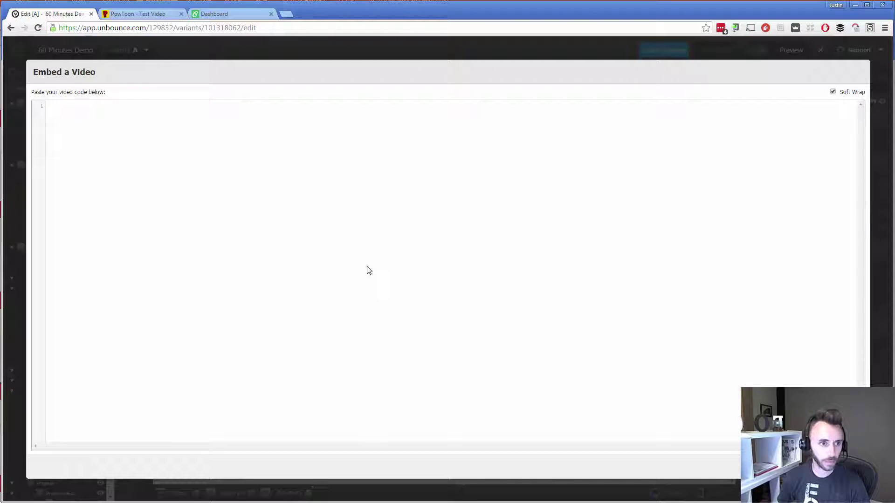
pyautogui.hotkey('ctrl', 'v')
pyautogui.click(849, 467)
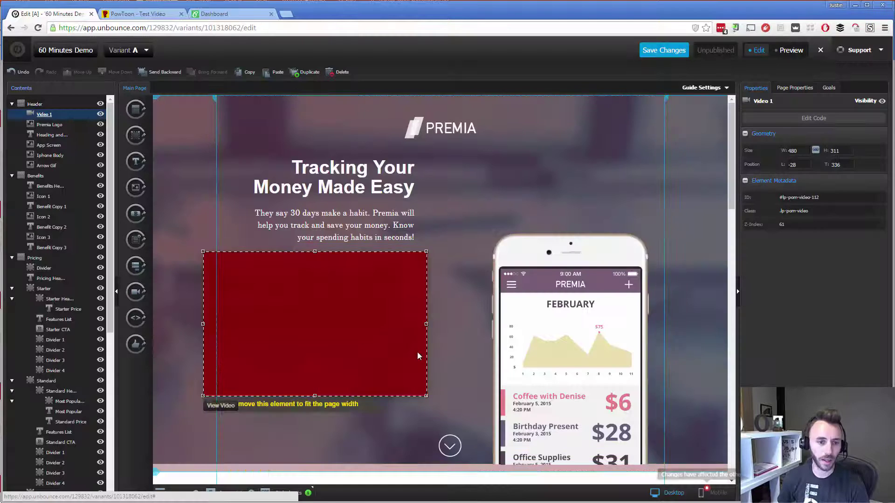
pyautogui.moveTo(391, 359); pyautogui.dragTo(395, 352)
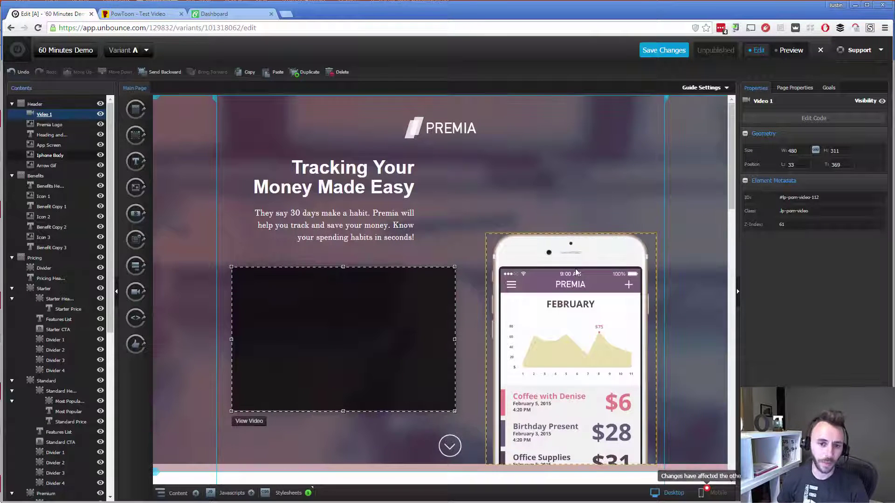
# Insert a new section between the Pricing section and the "What Our Customers Say" section
pyautogui.scroll(-4, 577, 273)
pyautogui.scroll(-10, 577, 272)
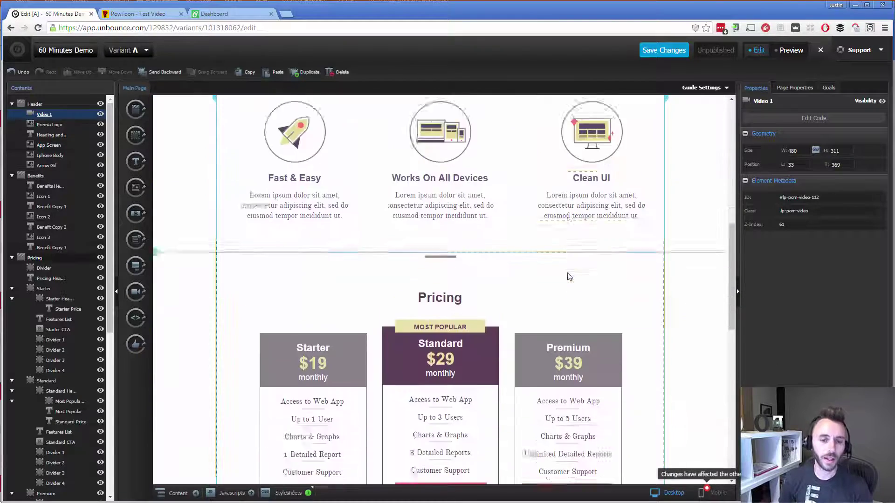
pyautogui.scroll(-5, 568, 277)
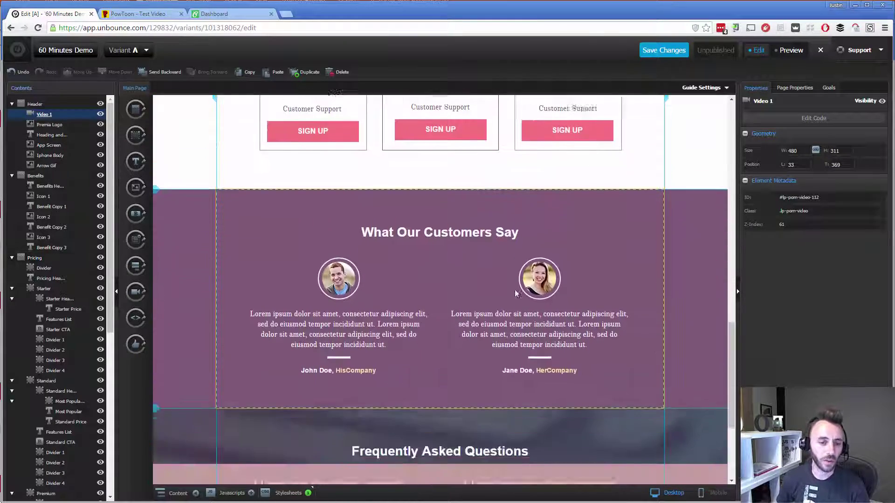
pyautogui.scroll(4, 286, 300)
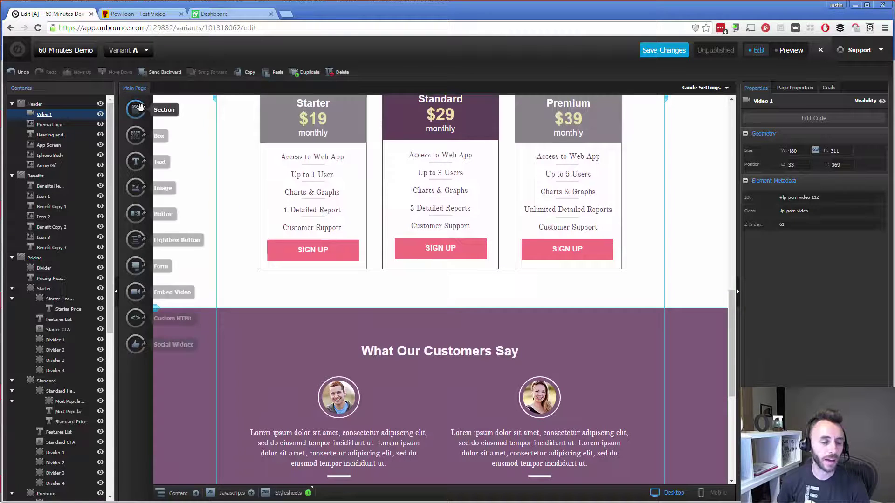
pyautogui.moveTo(136, 135); pyautogui.dragTo(273, 341)
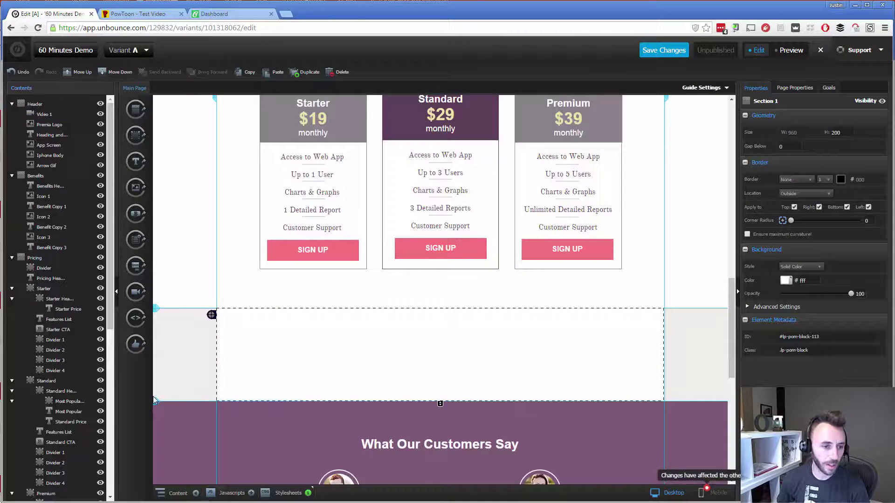
# Extend the new blank section to a height of about 1221
pyautogui.moveTo(158, 399); pyautogui.dragTo(159, 502)
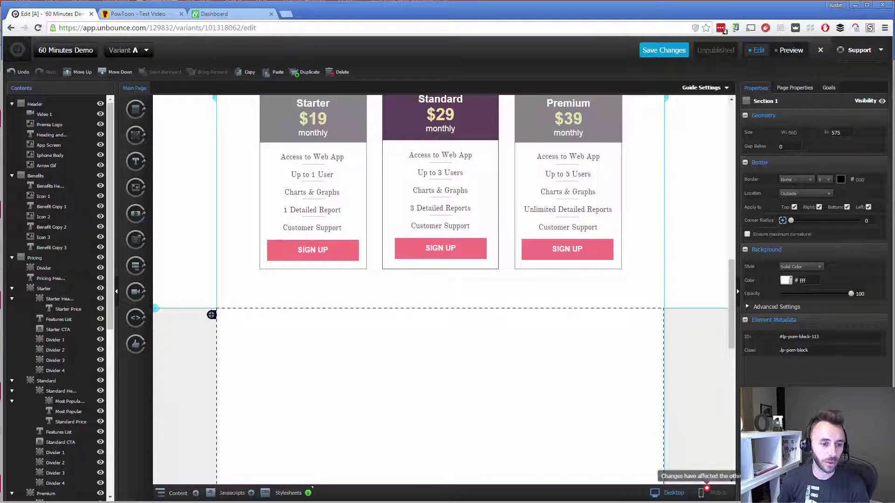
pyautogui.scroll(-6, 222, 355)
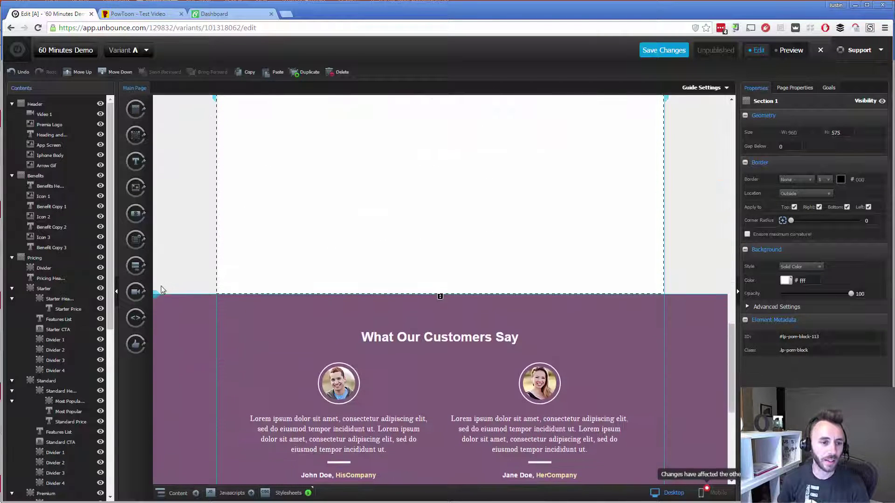
pyautogui.moveTo(157, 295); pyautogui.dragTo(154, 457)
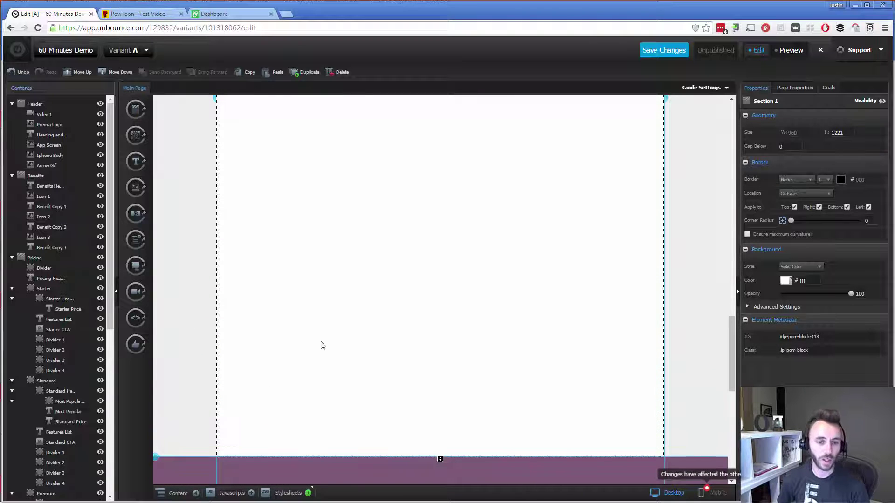
# Start a custom HTML embed at the upper edge of the new blank section and copy the FOCUS Framework embed code from Celery
pyautogui.scroll(8, 400, 294)
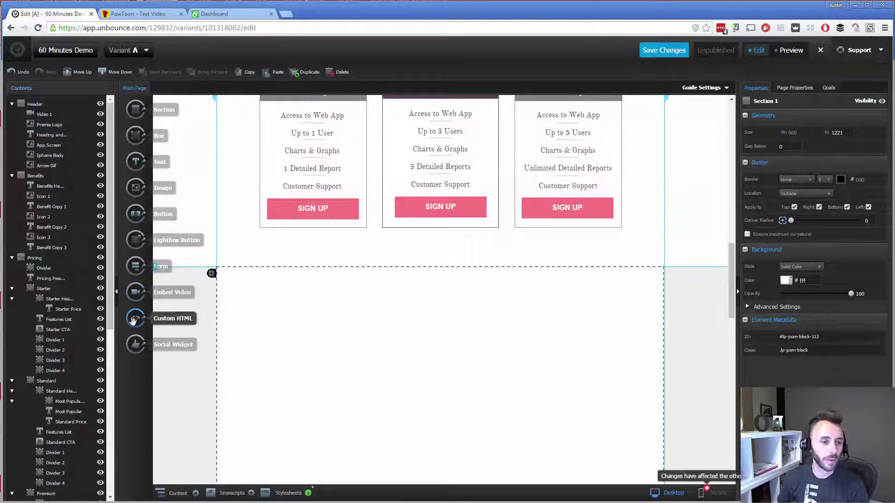
pyautogui.moveTo(135, 317); pyautogui.dragTo(425, 299)
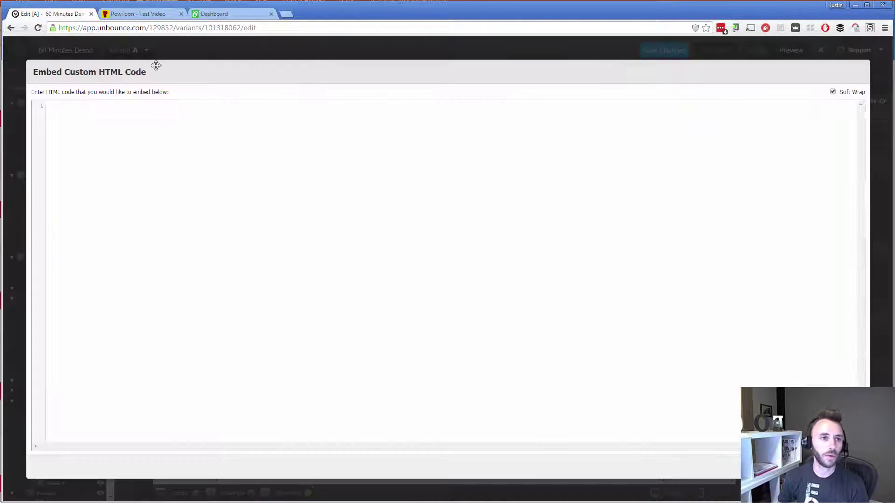
pyautogui.click(203, 14)
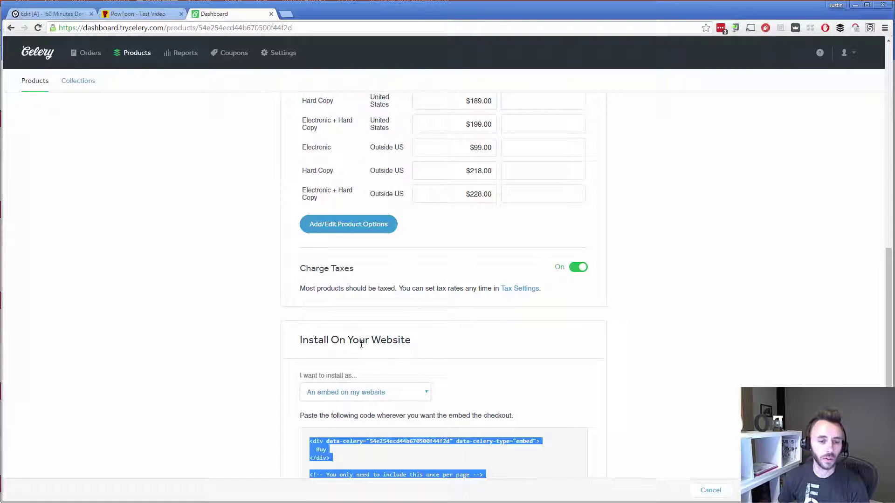
pyautogui.scroll(-3, 428, 379)
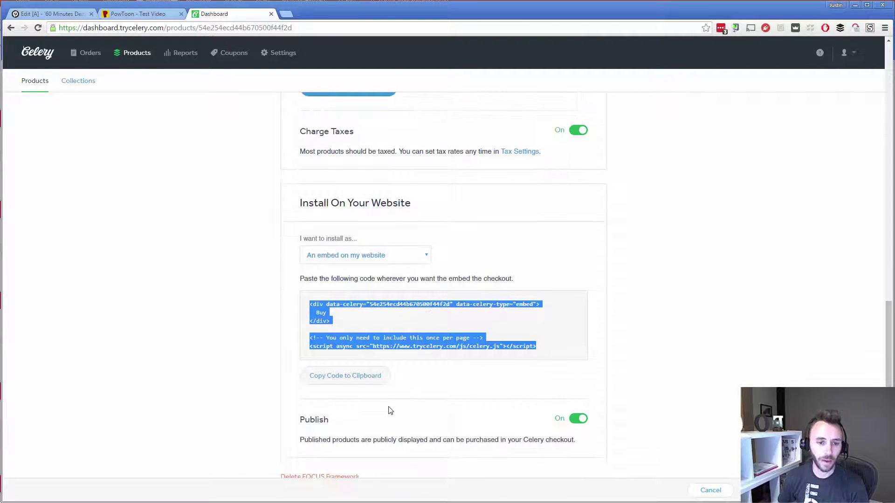
pyautogui.click(362, 375)
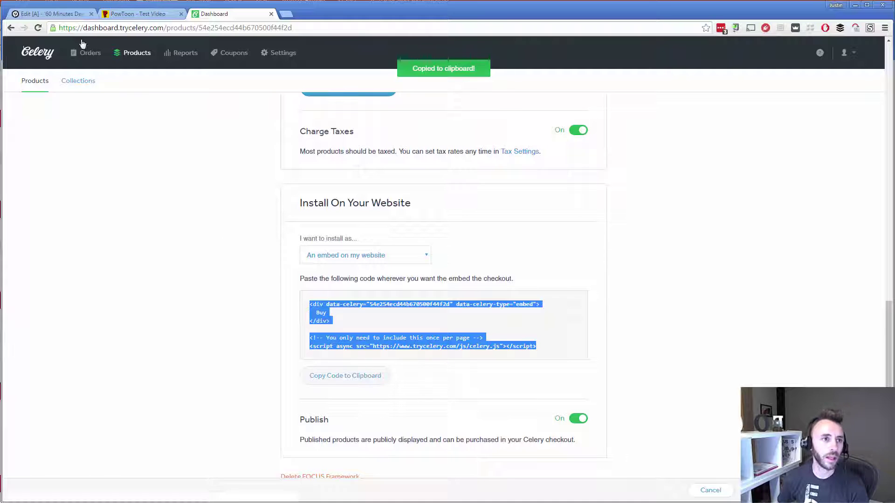
# Return to Unbounce and embed the copied Celery checkout code as the custom HTML element's content
pyautogui.click(52, 13)
pyautogui.hotkey('ctrl', 'v')
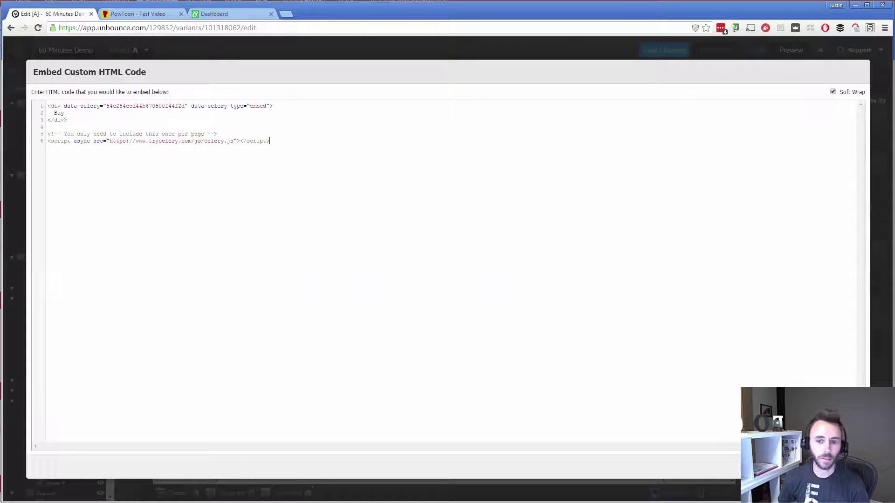
pyautogui.click(844, 465)
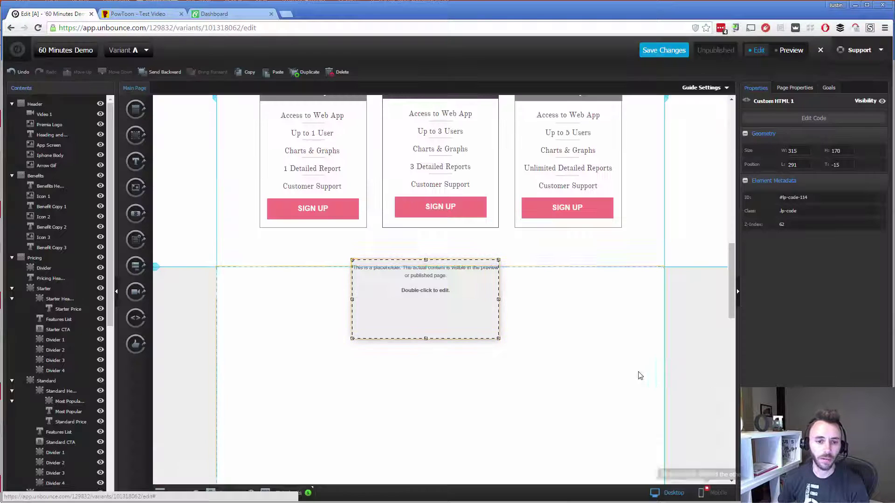
# Place the custom HTML element inside the new section at about left 210, top 15, and enlarge it to about 522 x 1158
pyautogui.moveTo(467, 332); pyautogui.dragTo(519, 447)
pyautogui.scroll(-3, 429, 239)
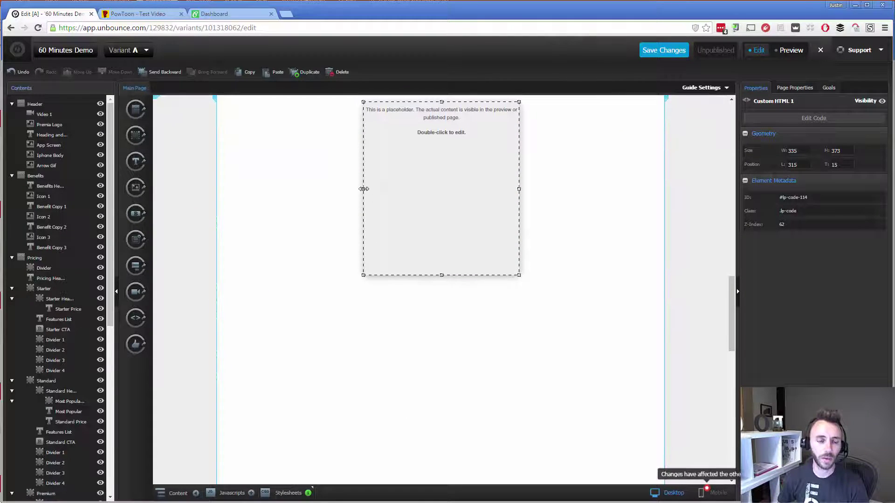
pyautogui.moveTo(364, 189); pyautogui.dragTo(314, 189)
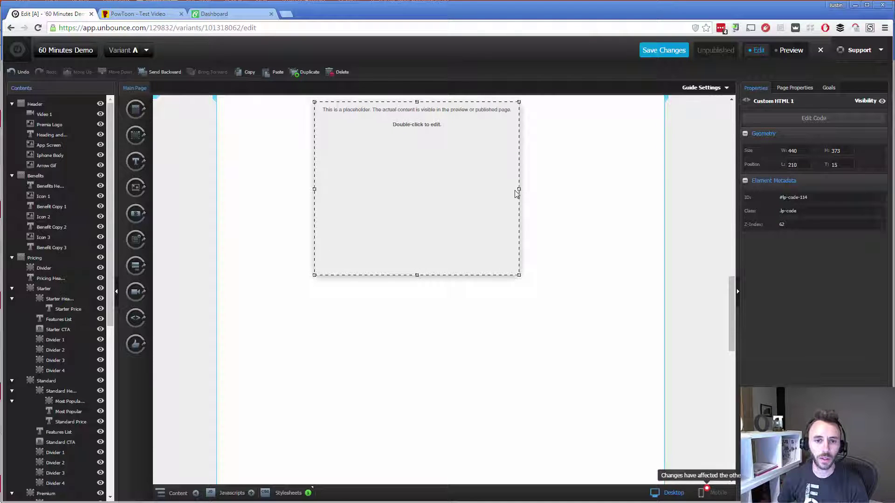
pyautogui.moveTo(519, 189); pyautogui.dragTo(557, 188)
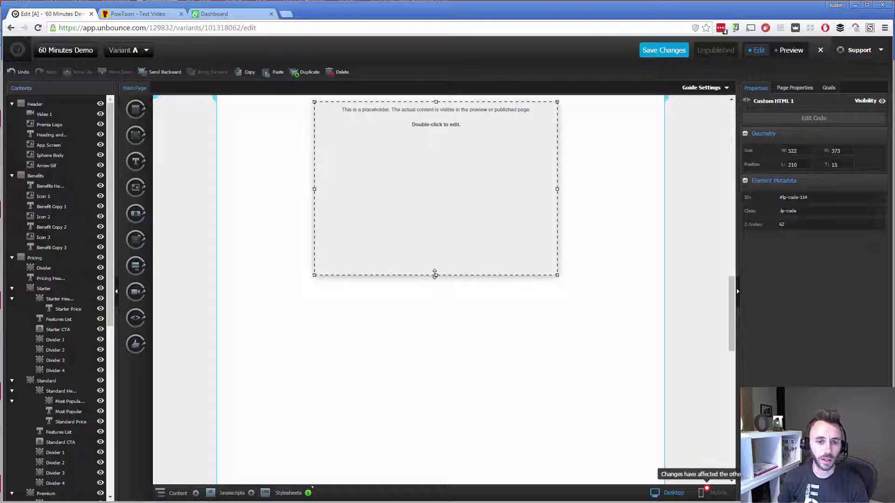
pyautogui.moveTo(435, 274); pyautogui.dragTo(437, 332)
# Replace the header's heading text "Tracking Your Money Made Easy" with "Overwhelmed?"
pyautogui.scroll(20, 449, 332)
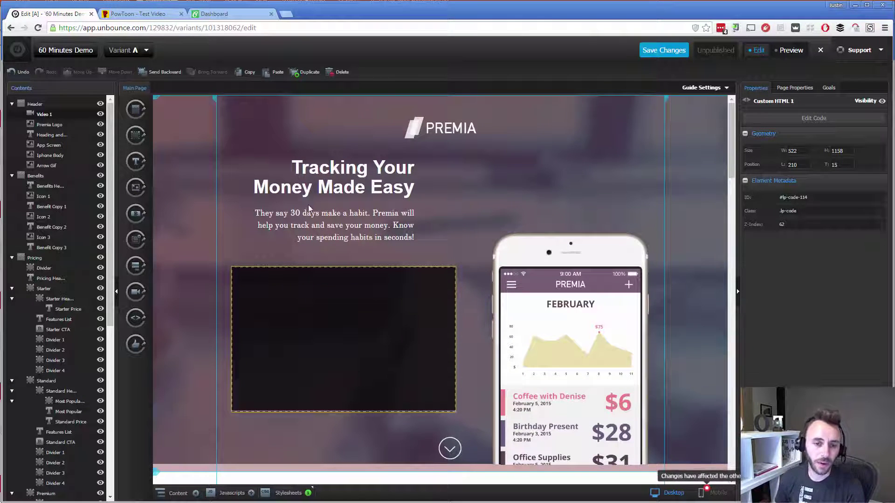
pyautogui.doubleClick(310, 184)
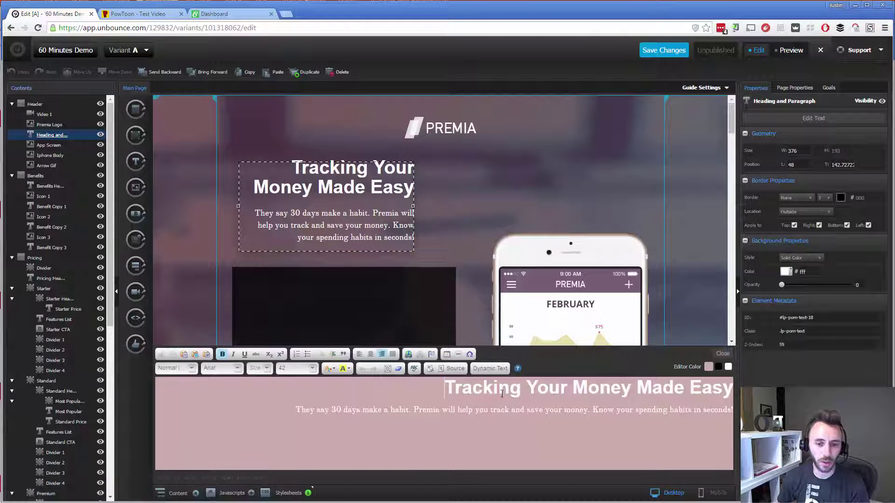
pyautogui.moveTo(444, 388); pyautogui.dragTo(730, 392)
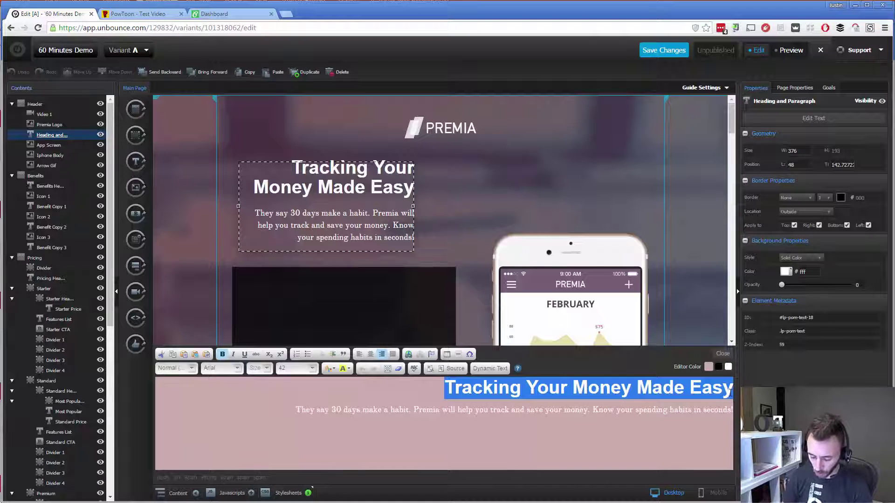
pyautogui.write('Overwhl')
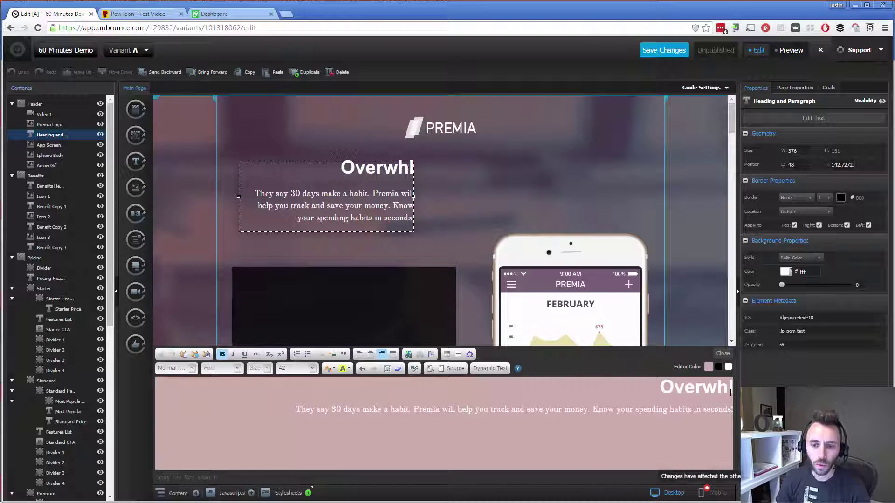
pyautogui.press('BackSpace')
pyautogui.write('elmed')
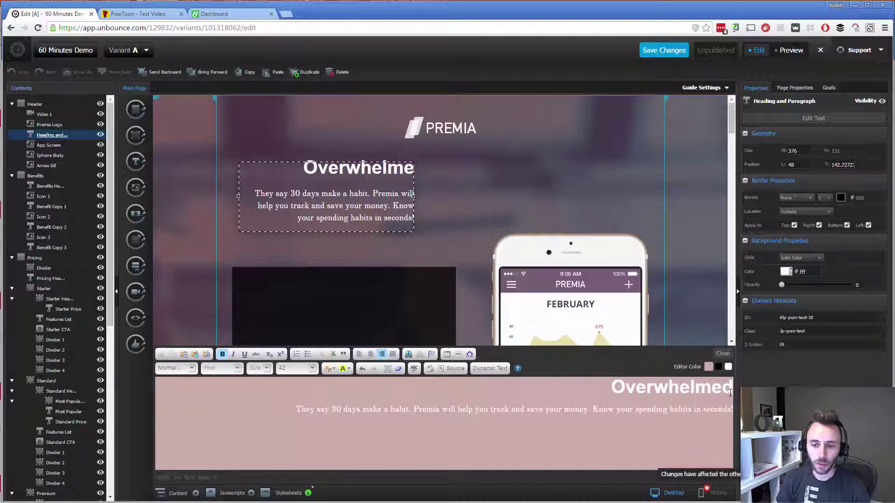
pyautogui.write('?')
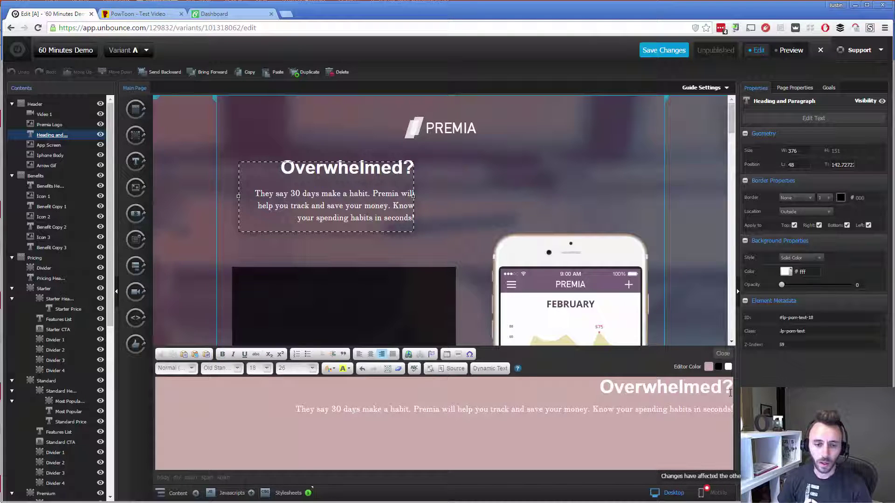
# Replace the paragraph under the heading with "Trying to find Product-Market Fit is hard!!" and save the page changes
pyautogui.press('Down')
pyautogui.hotkey('shift', 'Home')
pyautogui.write('Trying to find')
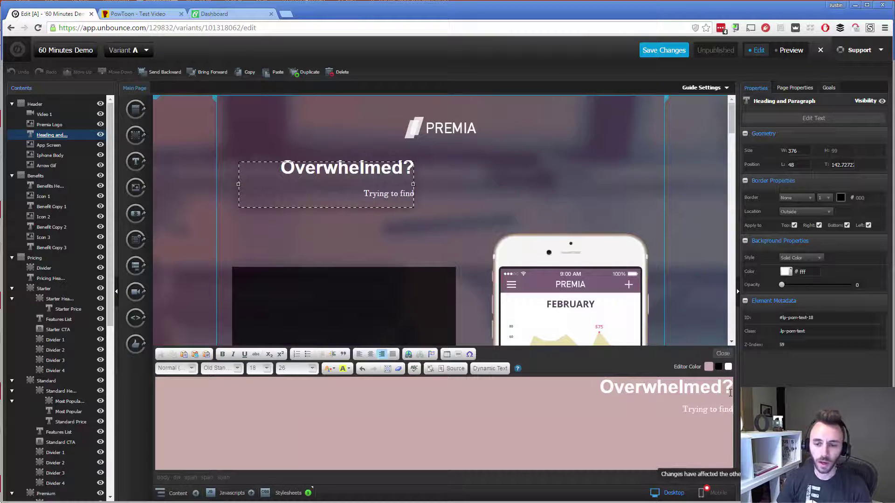
pyautogui.write(' Product-Market')
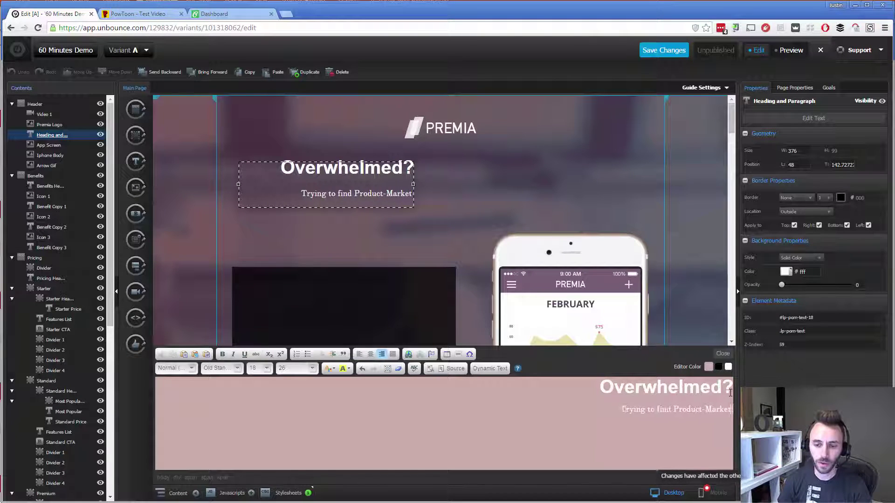
pyautogui.write(' Fit is hard!!')
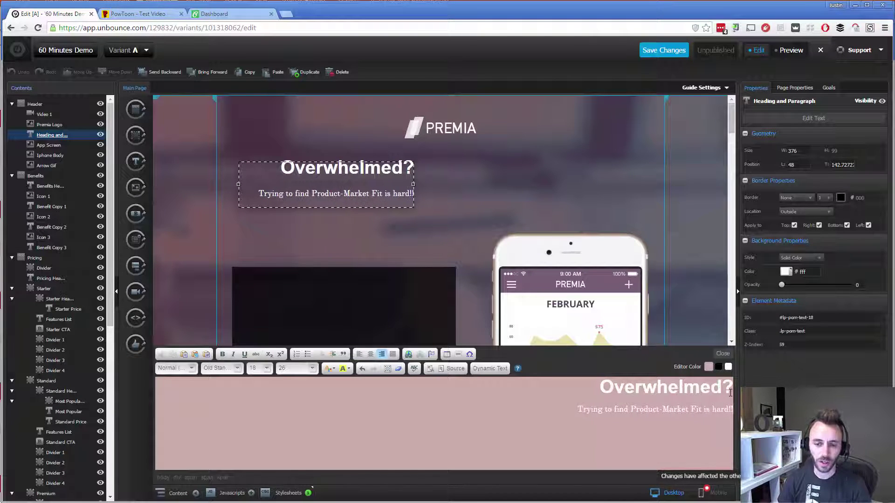
pyautogui.click(652, 119)
pyautogui.click(651, 50)
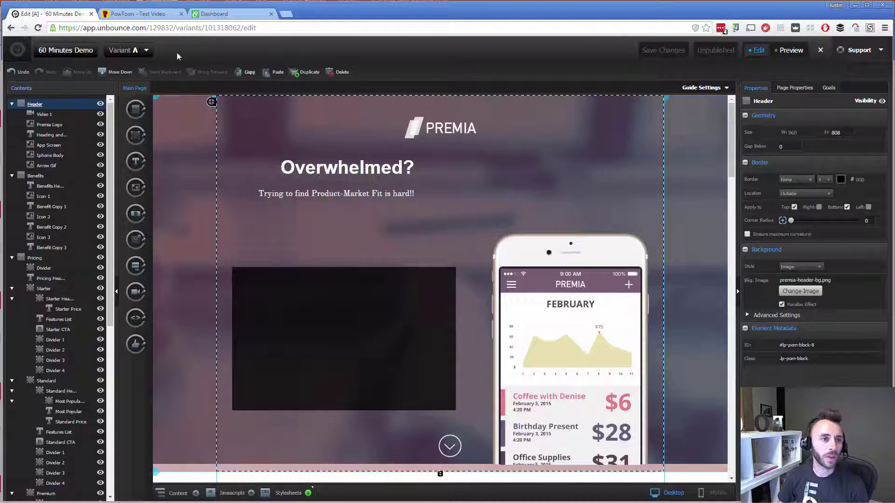
# Open the 60 Minutes Demo page overview in a new tab and publish the page
pyautogui.middleClick(66, 55)
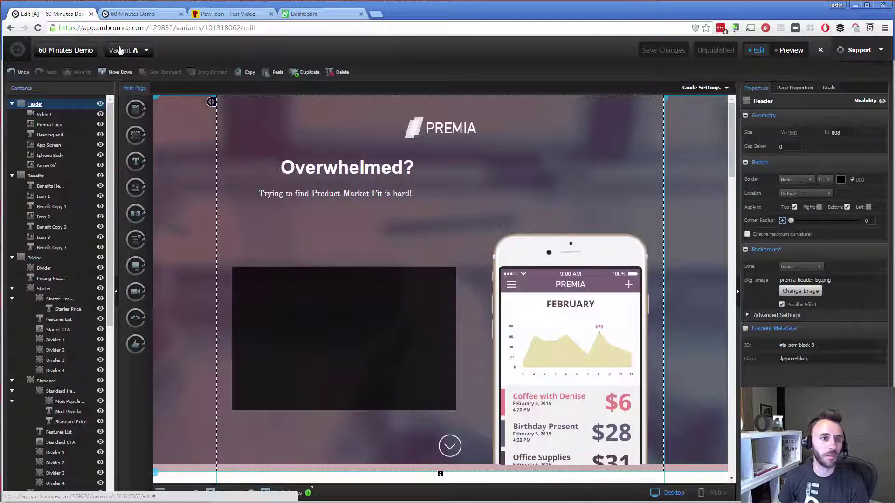
pyautogui.click(136, 14)
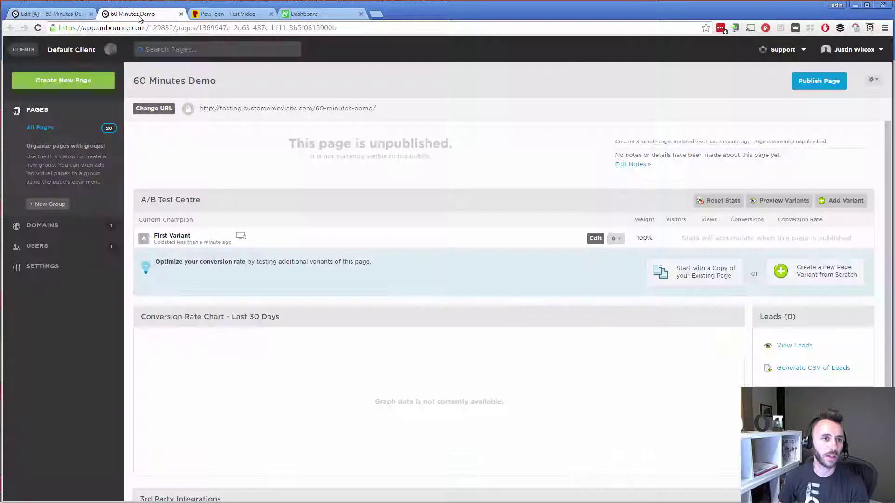
pyautogui.click(821, 81)
pyautogui.click(510, 355)
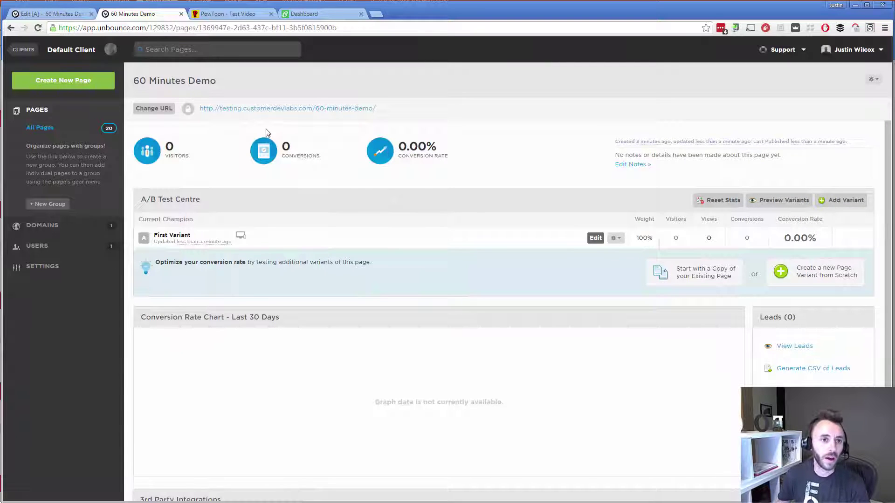
# Open the published landing page from its URL and test the playback of the embedded PowToon video, pausing it again
pyautogui.click(264, 111)
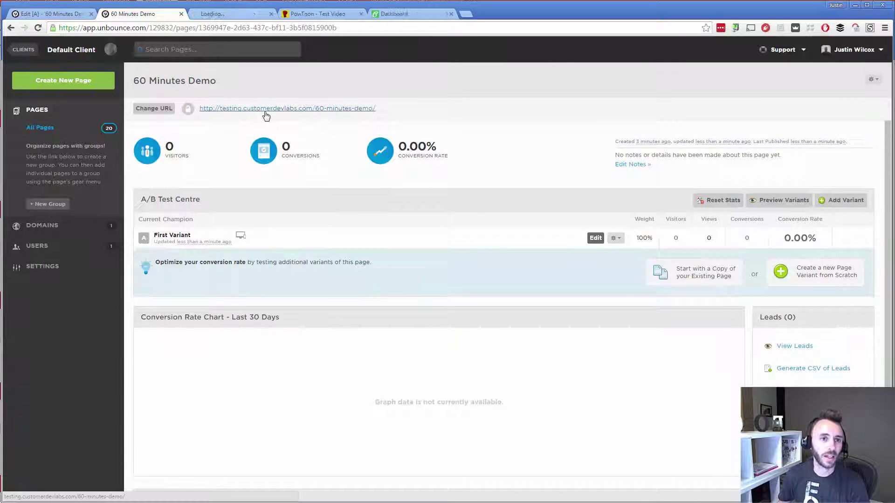
pyautogui.click(238, 17)
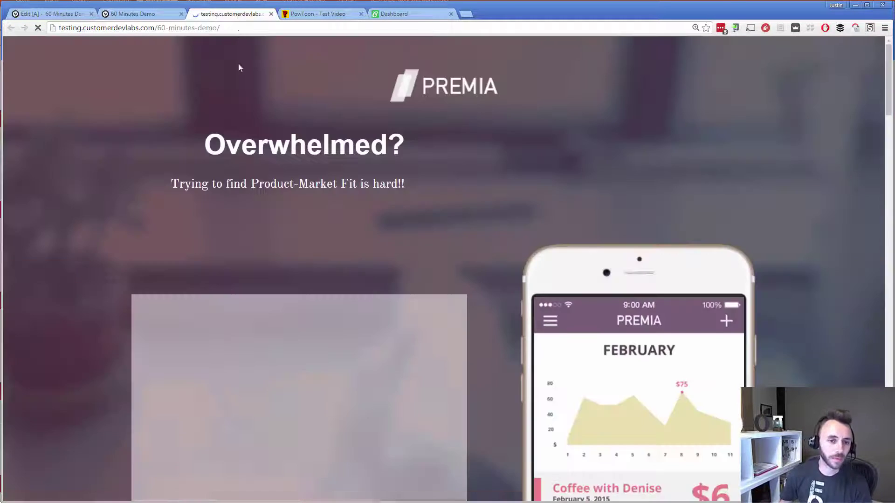
pyautogui.scroll(-1, 322, 359)
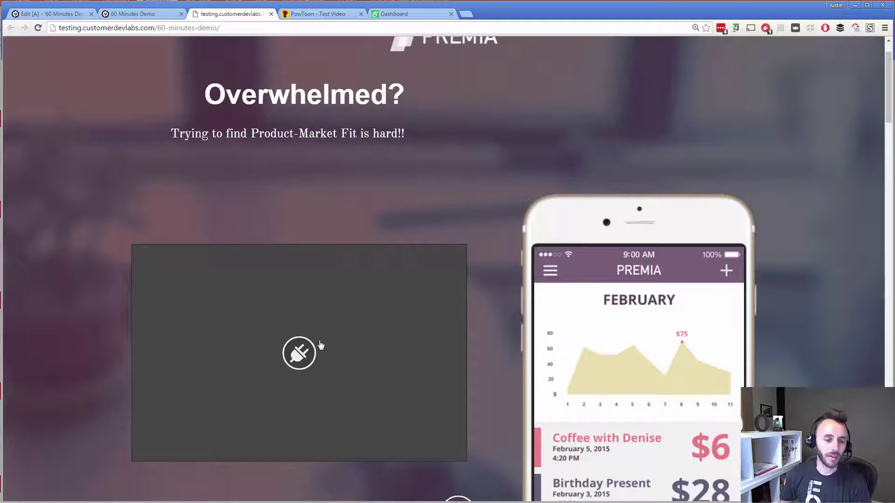
pyautogui.click(299, 356)
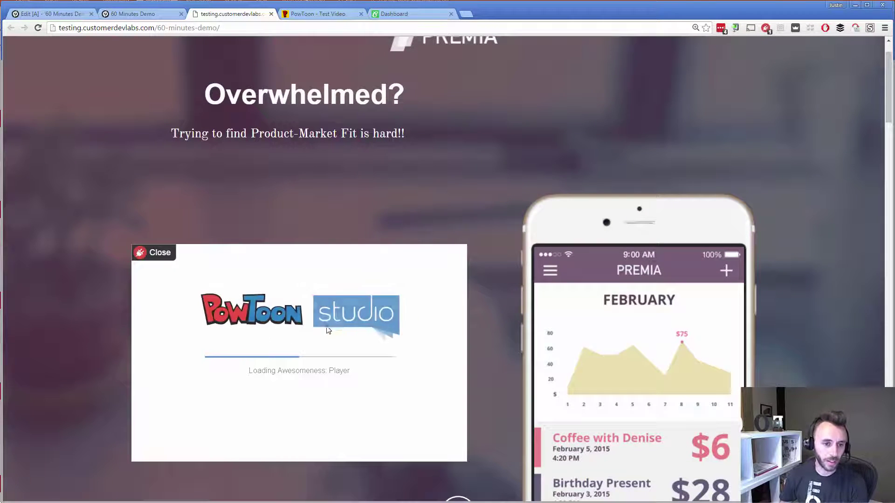
pyautogui.scroll(-1, 360, 312)
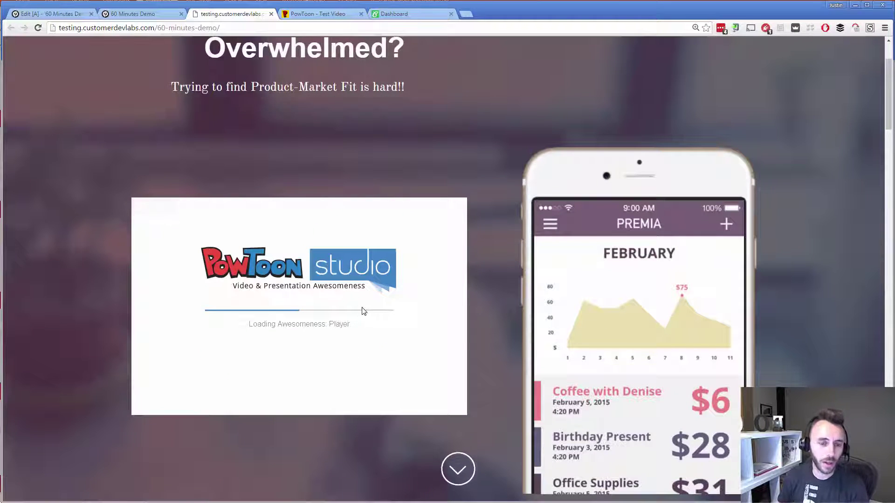
pyautogui.scroll(1, 364, 310)
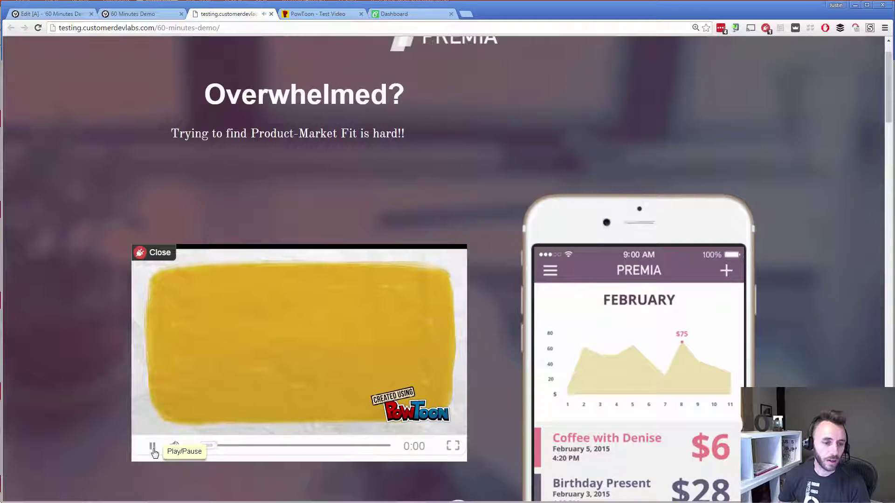
pyautogui.click(152, 446)
# Test the embedded Celery checkout by ordering the FOCUS Framework as Hard Copy with United States shipping and proceeding to the shipping information
pyautogui.scroll(-4, 356, 315)
pyautogui.scroll(-15, 355, 315)
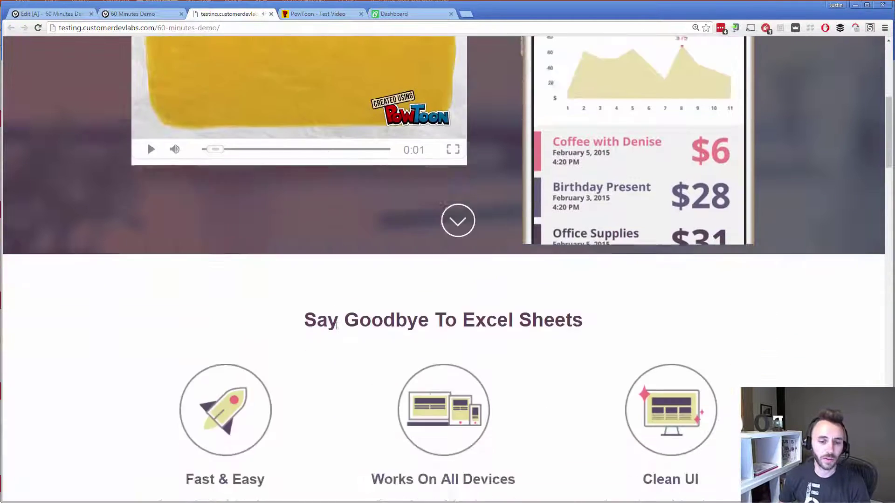
pyautogui.scroll(-12, 351, 299)
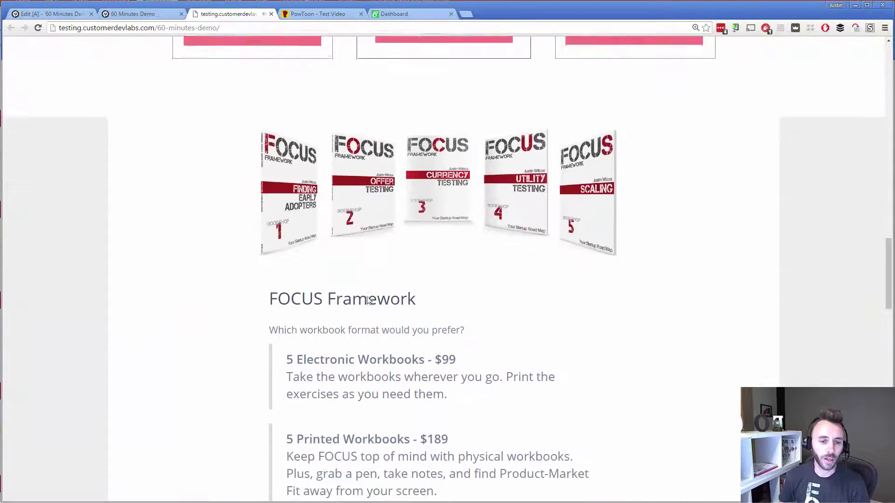
pyautogui.click(390, 277)
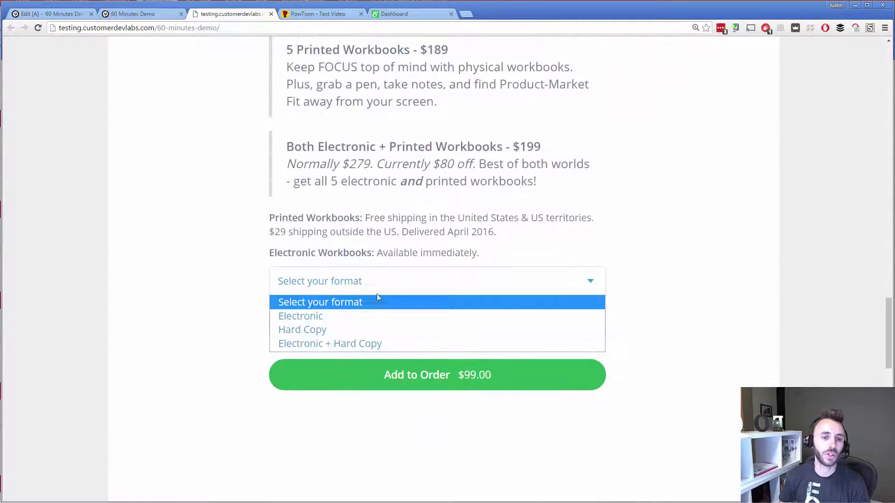
pyautogui.click(370, 327)
pyautogui.click(370, 332)
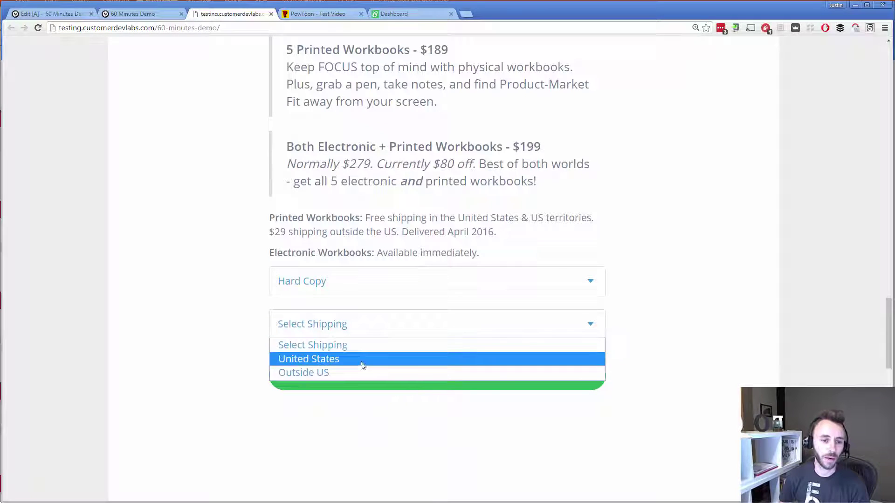
pyautogui.click(368, 358)
pyautogui.click(370, 375)
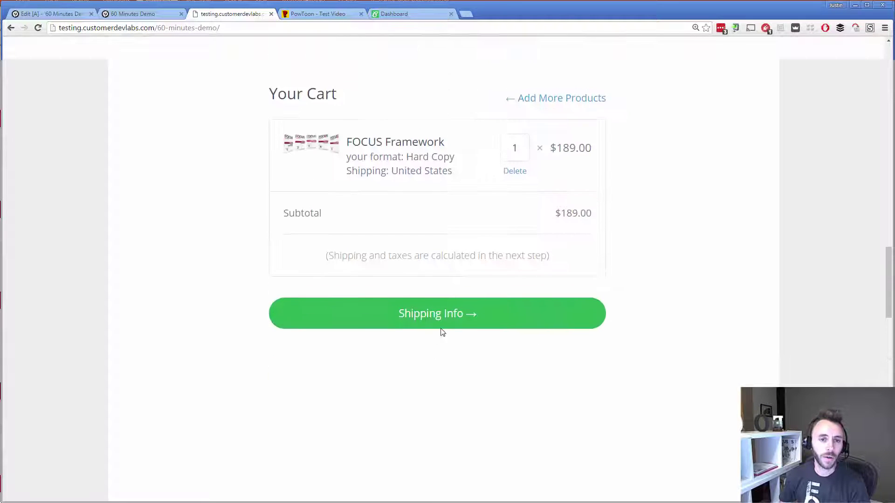
pyautogui.click(451, 359)
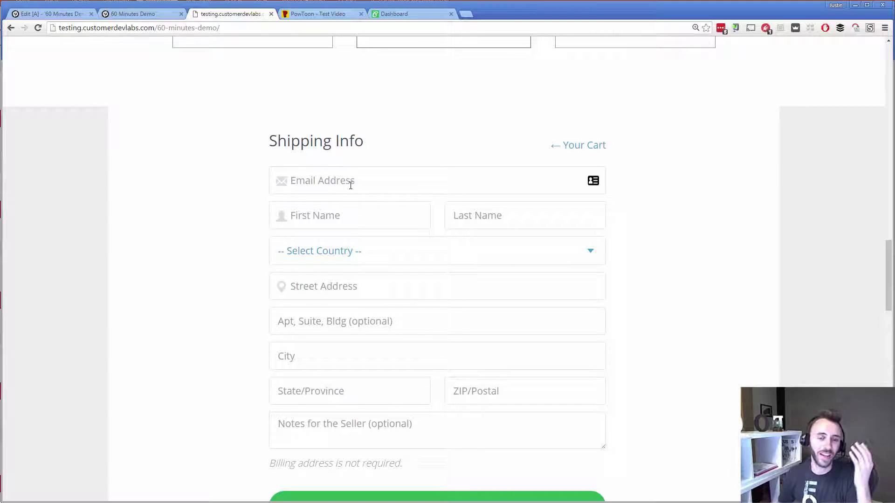
# Return to the 60 Minutes Demo page editor and duplicate Variant A as a new challenger variant
pyautogui.scroll(-2, 427, 286)
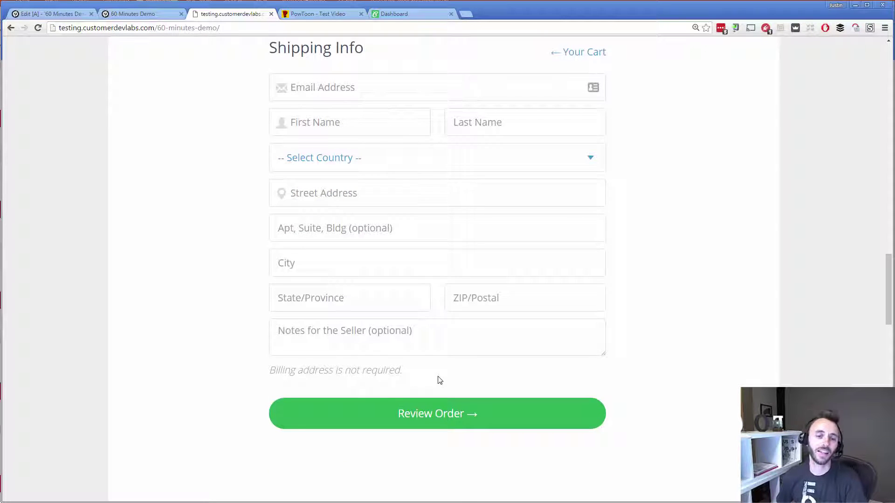
pyautogui.scroll(10, 453, 356)
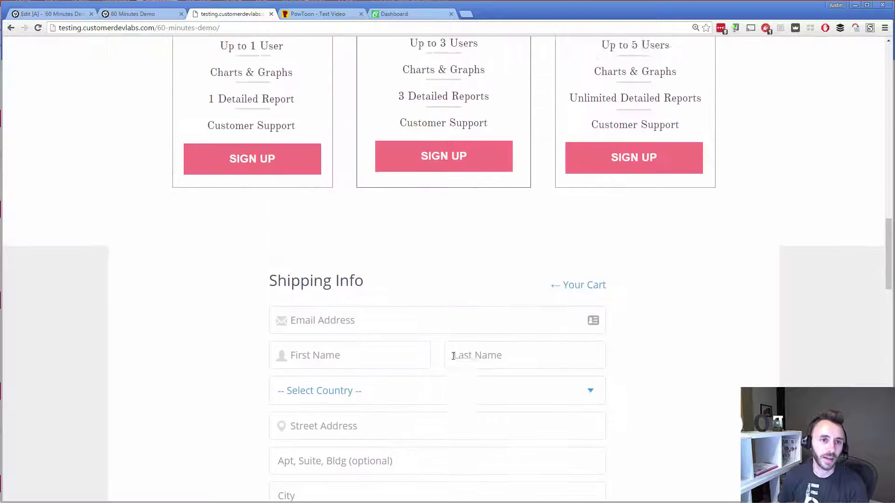
pyautogui.scroll(20, 413, 371)
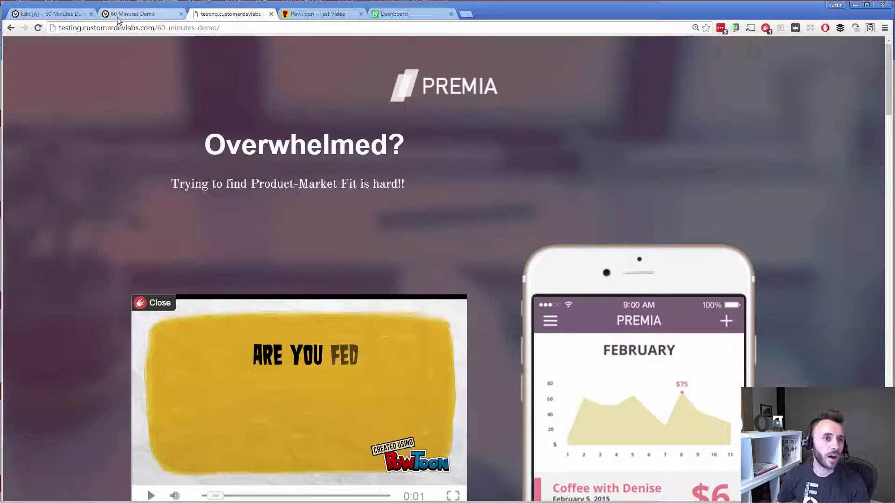
pyautogui.click(122, 14)
pyautogui.click(79, 14)
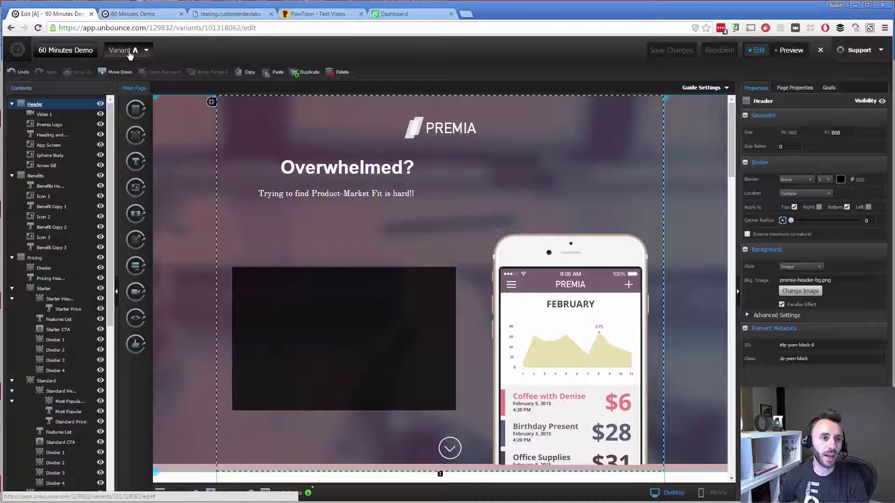
pyautogui.click(129, 51)
pyautogui.click(141, 107)
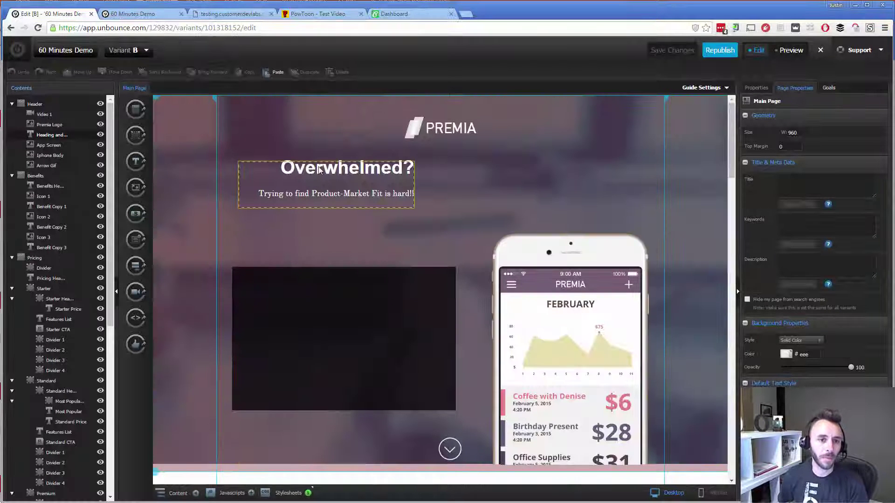
# Change Variant B's heading to "Confused?" and republish the page with the saved change
pyautogui.doubleClick(318, 169)
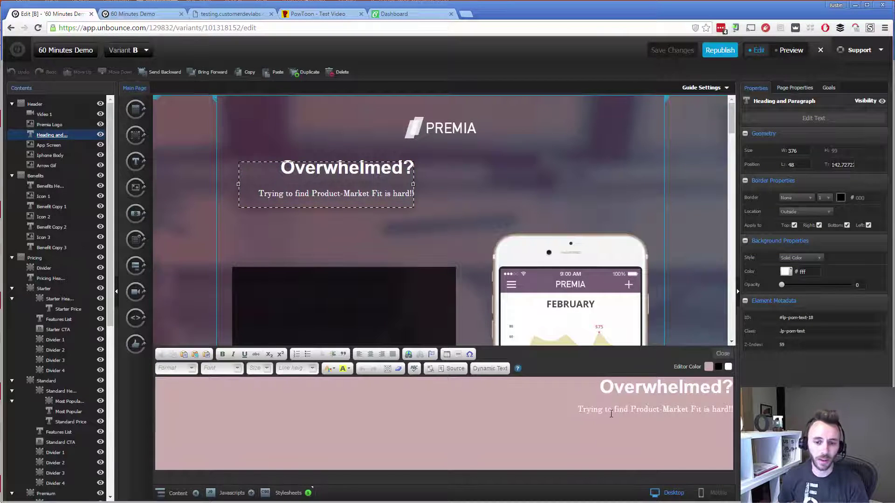
pyautogui.click(613, 384)
pyautogui.doubleClick(627, 383)
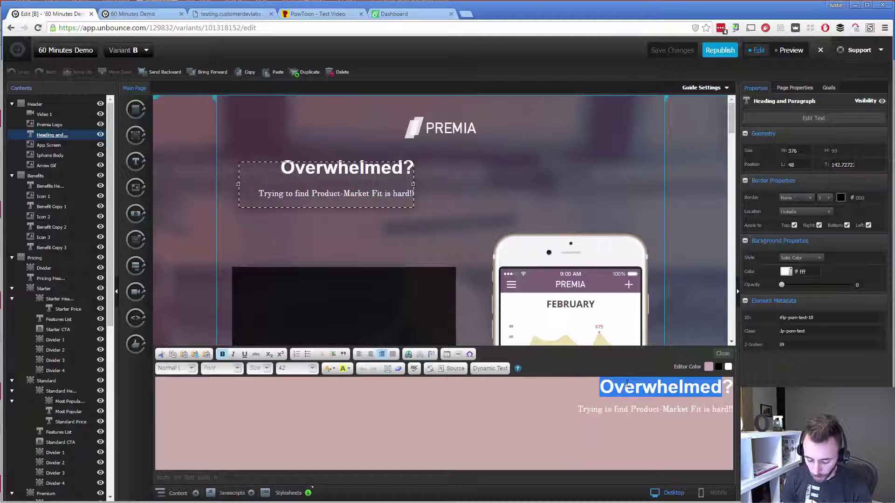
pyautogui.write('Confused?')
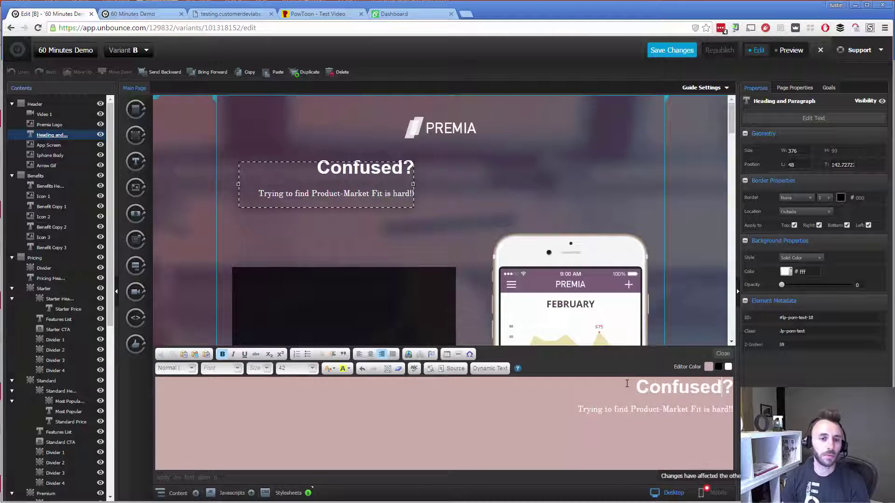
pyautogui.click(682, 51)
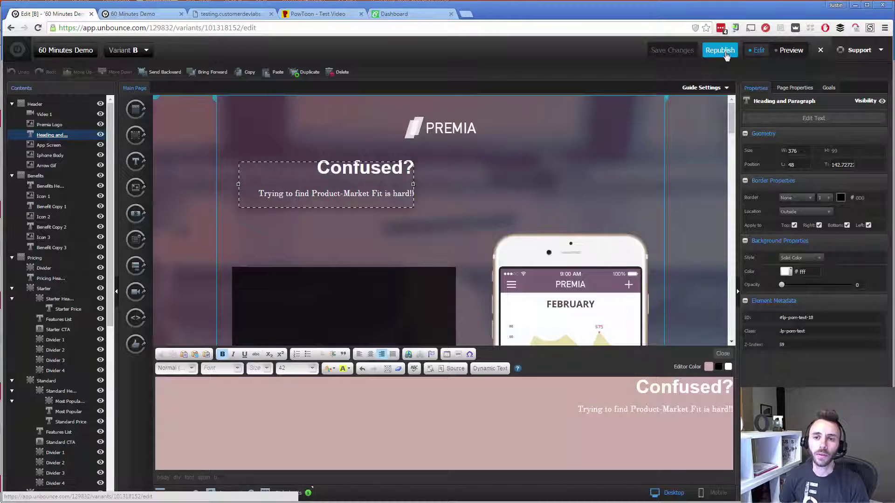
pyautogui.click(722, 51)
pyautogui.click(546, 337)
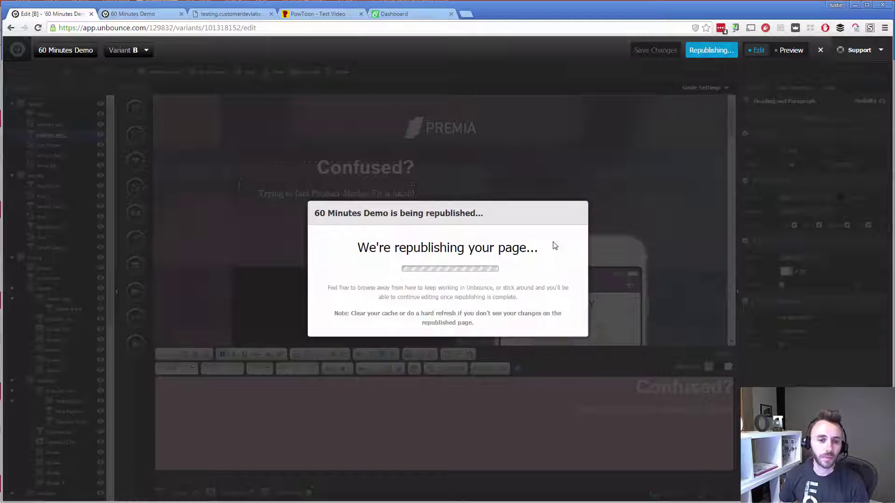
# Refresh the 60 Minutes Demo page overview and set the traffic weight of challenger Variant B to 50%
pyautogui.click(152, 14)
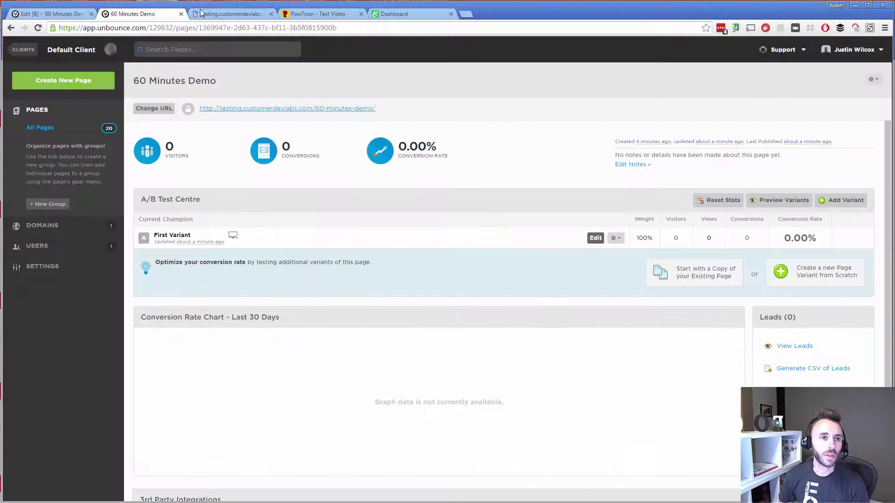
pyautogui.press('F5')
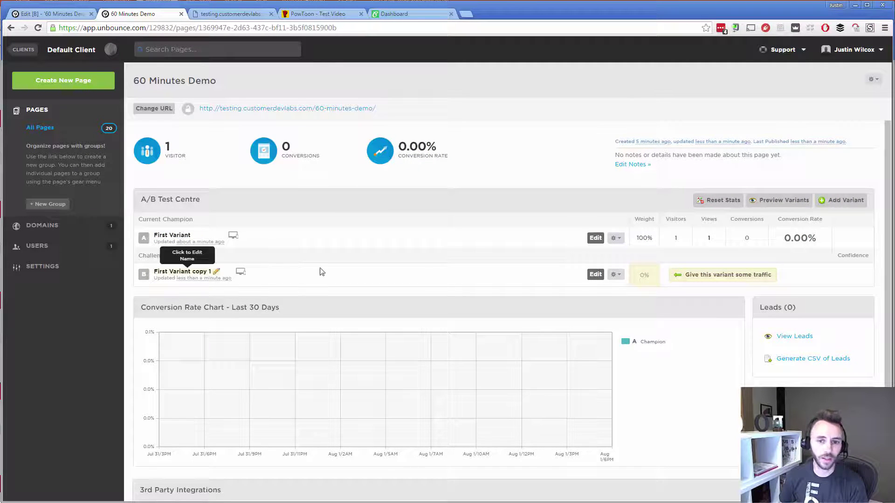
pyautogui.click(658, 278)
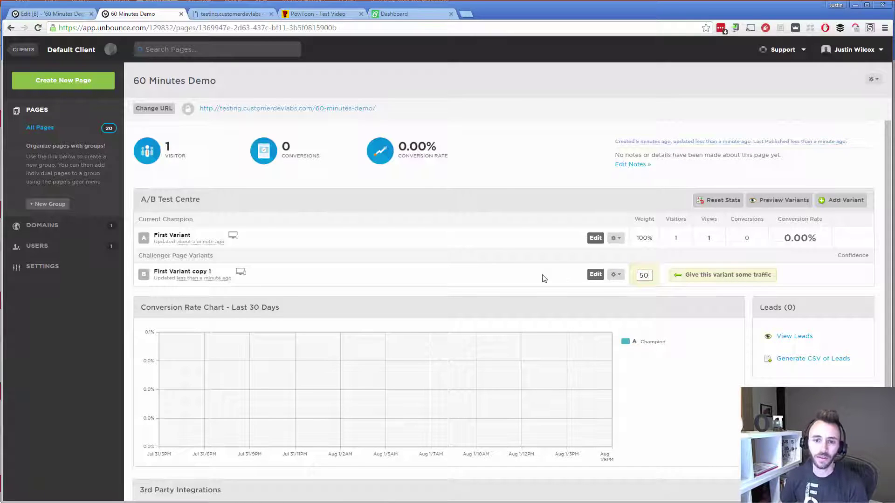
pyautogui.press('Return')
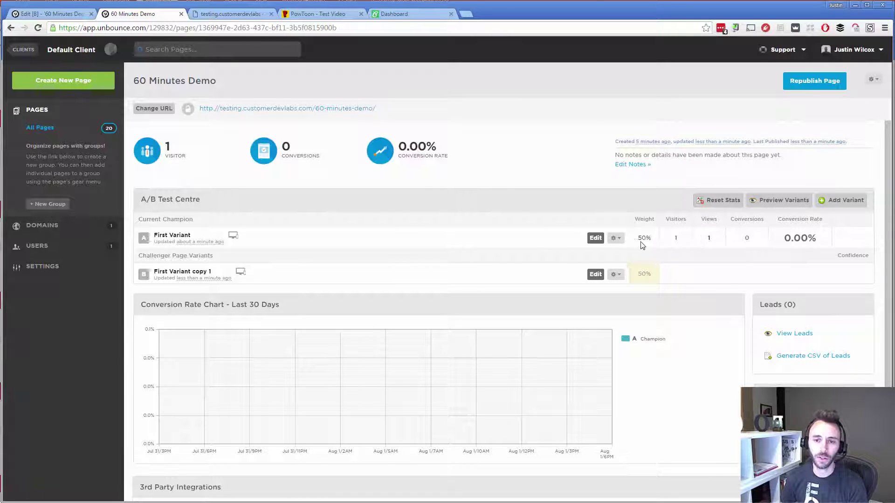
# Preview challenger Variant B from the A/B Test Centre and switch the preview to Variant A to compare their headings
pyautogui.click(616, 275)
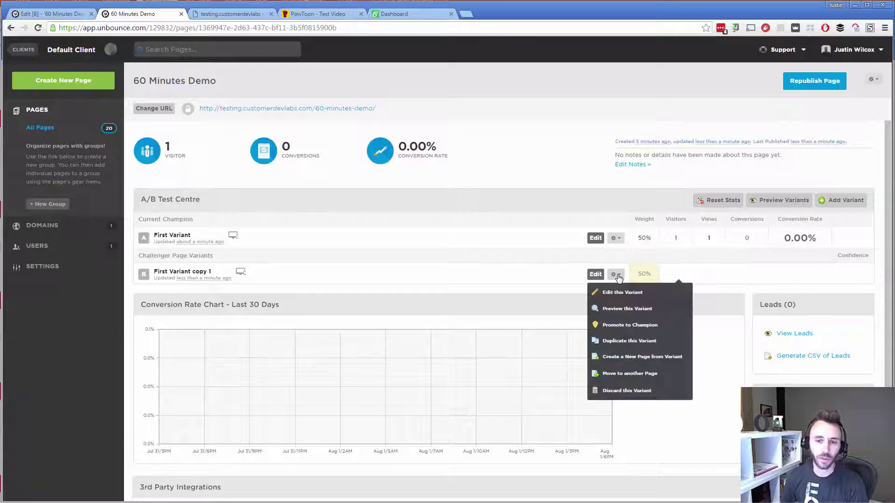
pyautogui.click(620, 308)
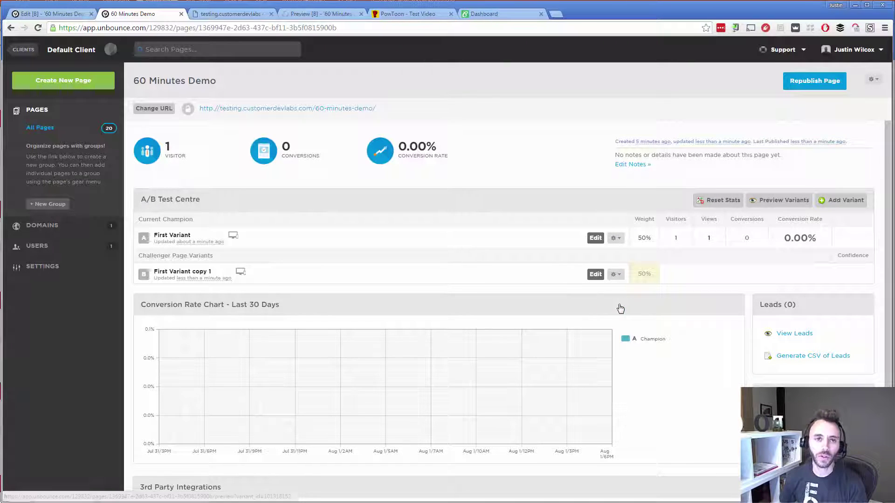
pyautogui.click(318, 14)
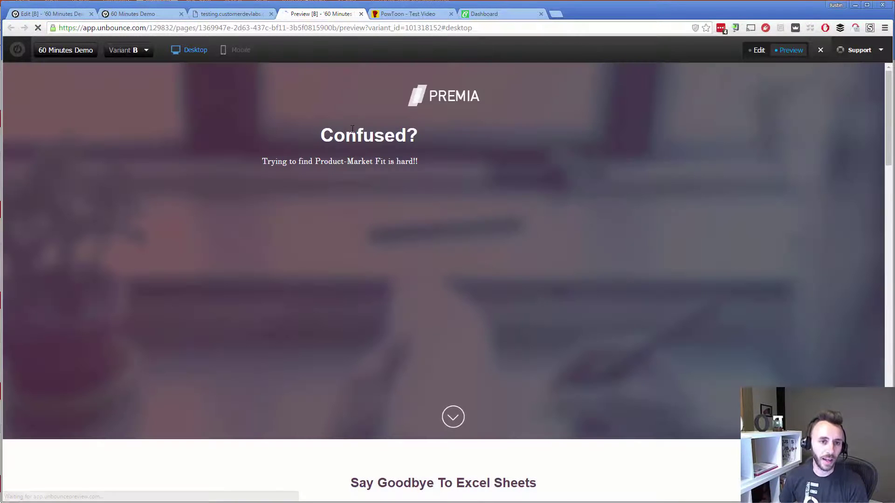
pyautogui.click(127, 51)
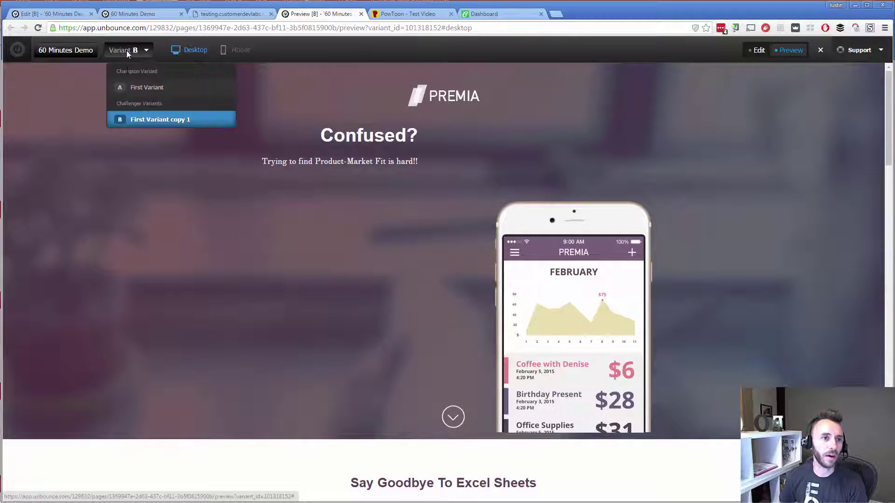
pyautogui.click(130, 88)
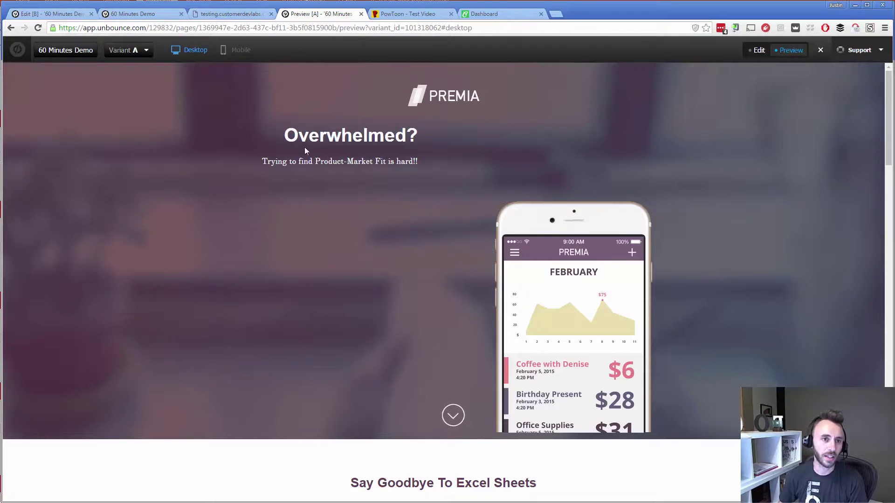
# Switch back to the published landing page and look over its header section with the embedded video
pyautogui.click(234, 14)
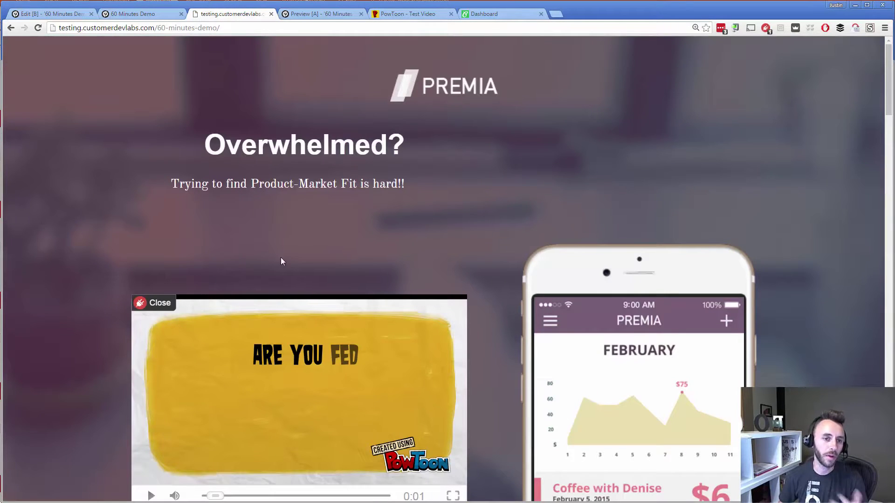
pyautogui.scroll(-3, 392, 178)
pyautogui.scroll(3, 340, 152)
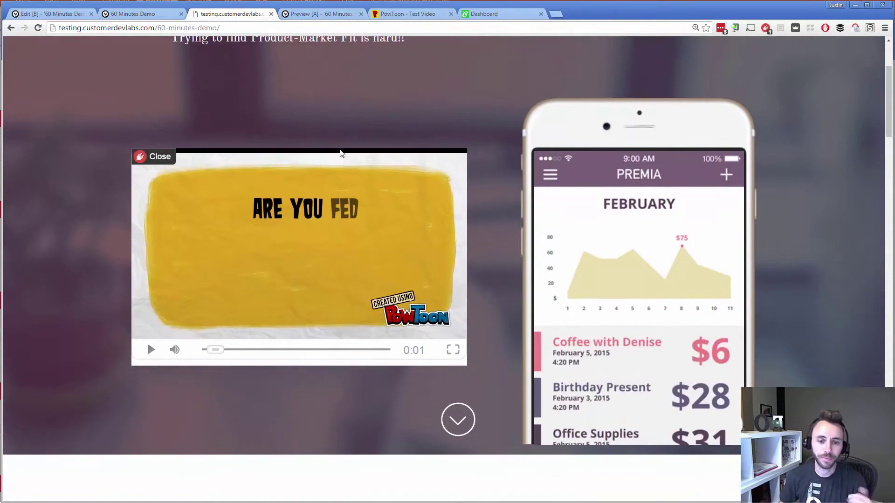